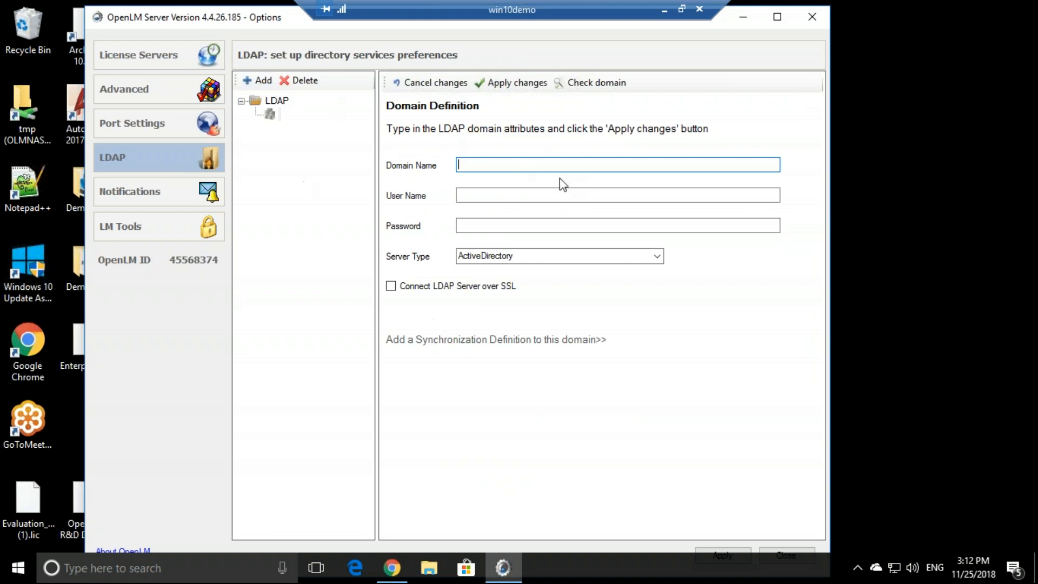
Step: Enter srv2008ldap.openlm.com as the domain name, Administrator as the user name, and the account password in the domain definition
type("srv2008ldap.openlm.com")
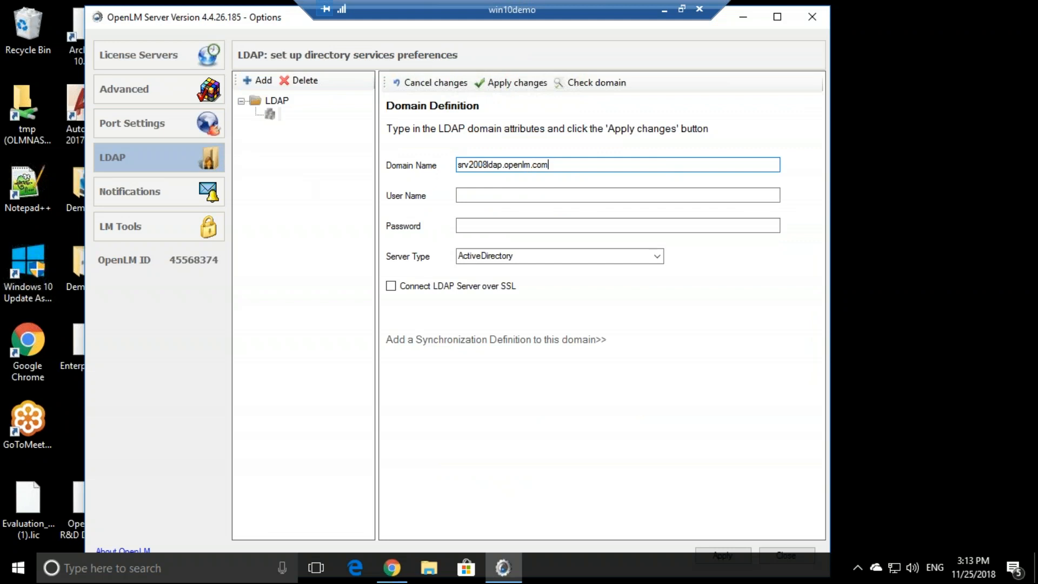
left_click(492, 196)
type("Administrator")
left_click(539, 225)
type("•••••")
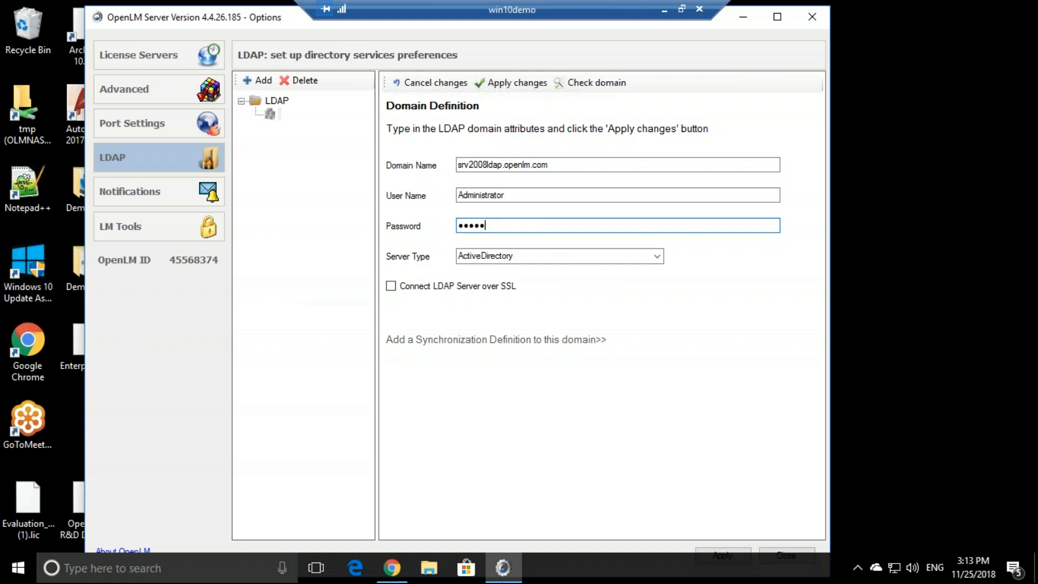
Step: Set the server type to ActiveDirectory, then validate and apply the domain definition
left_click(513, 257)
left_click(656, 256)
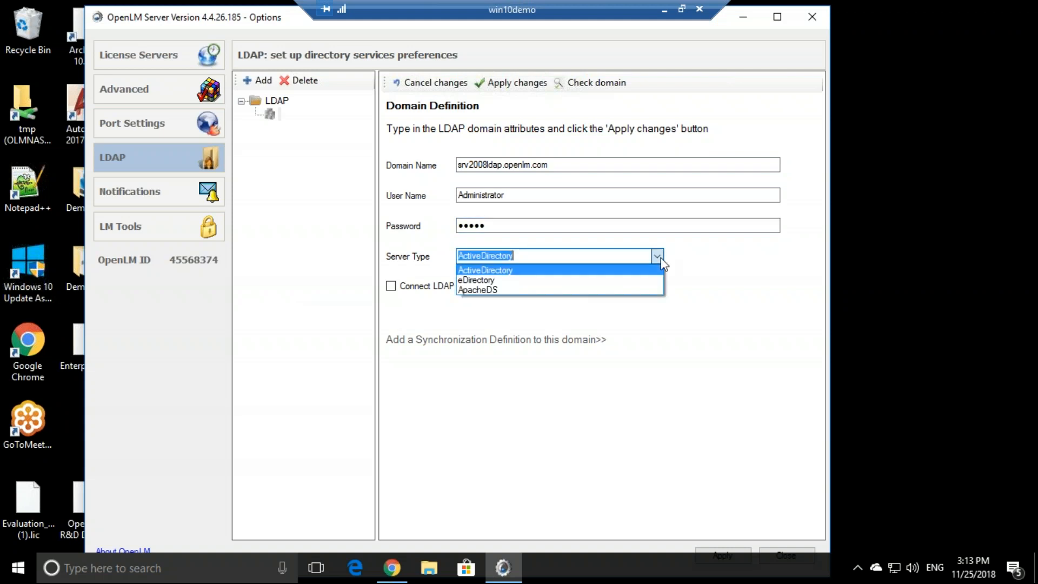
left_click(510, 272)
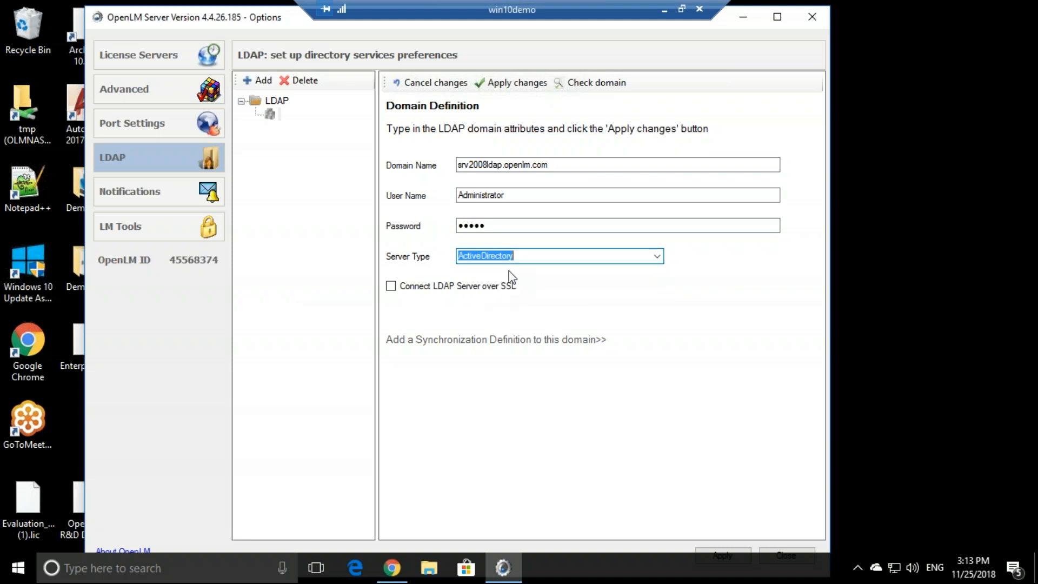
left_click(572, 85)
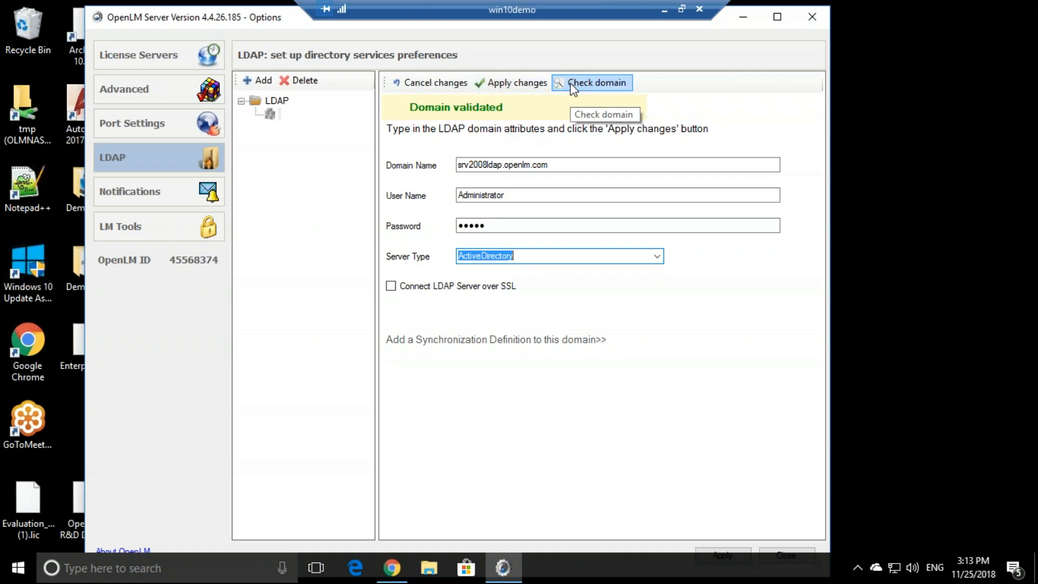
left_click(516, 86)
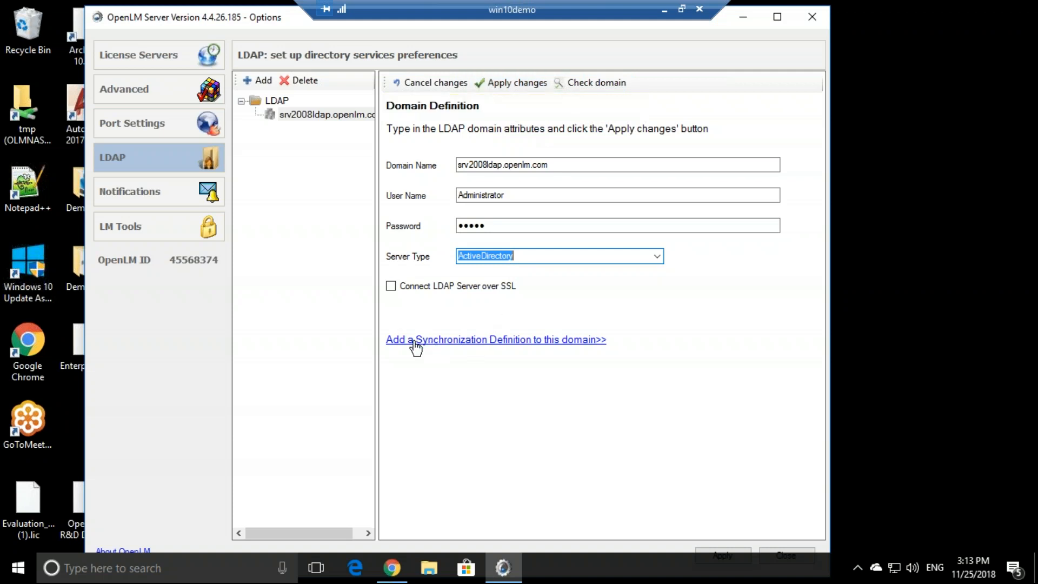
Step: Add a synchronization definition to the domain and name it "LDAP 1"
left_click(575, 342)
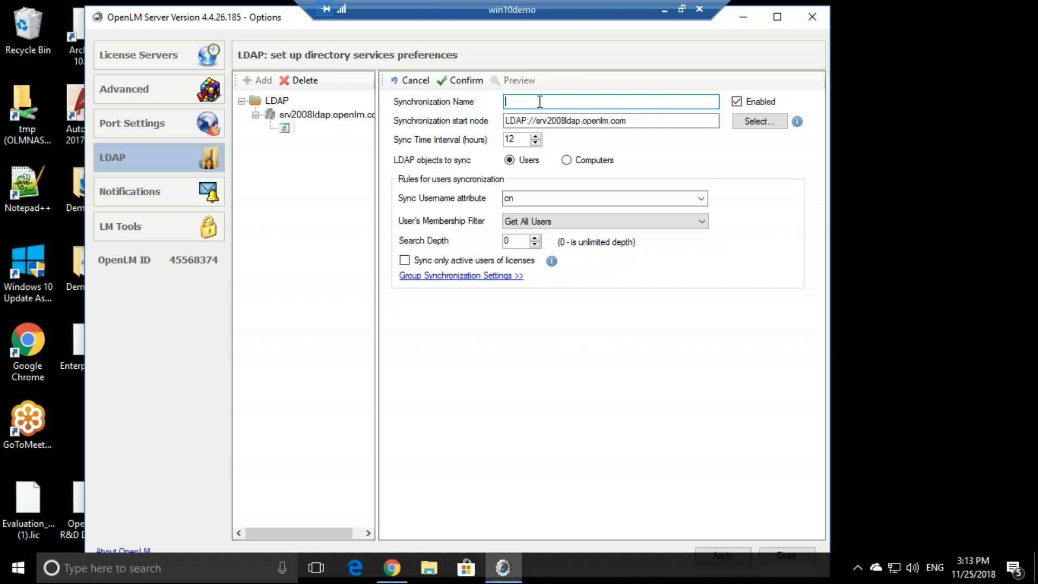
type("LDAP 1")
key("Tab")
key("End")
Step: Browse the LDAP tree and choose CN=Users as the synchronization start node
left_click(759, 122)
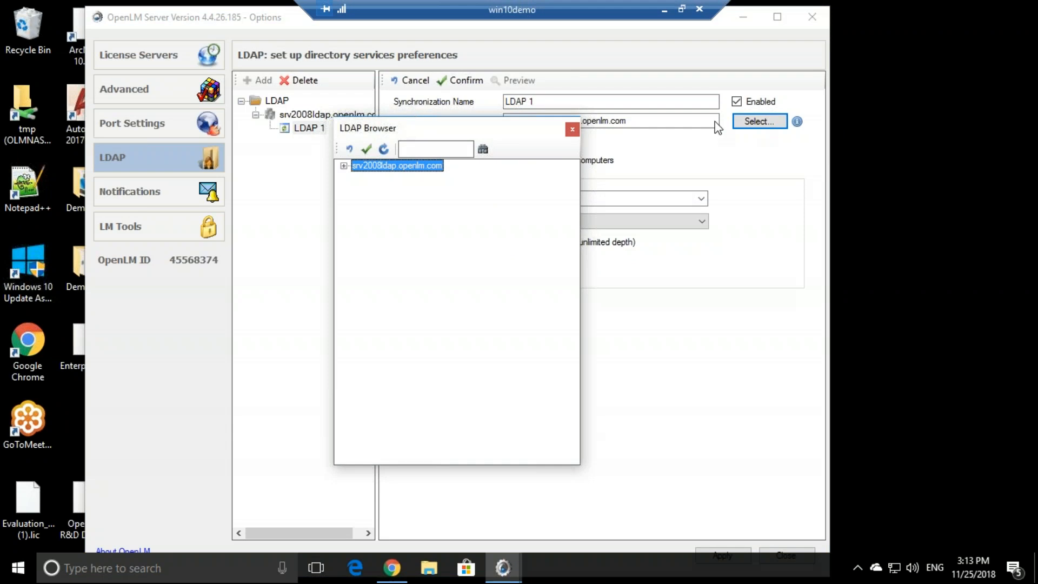
left_click_drag(354, 132, 381, 110)
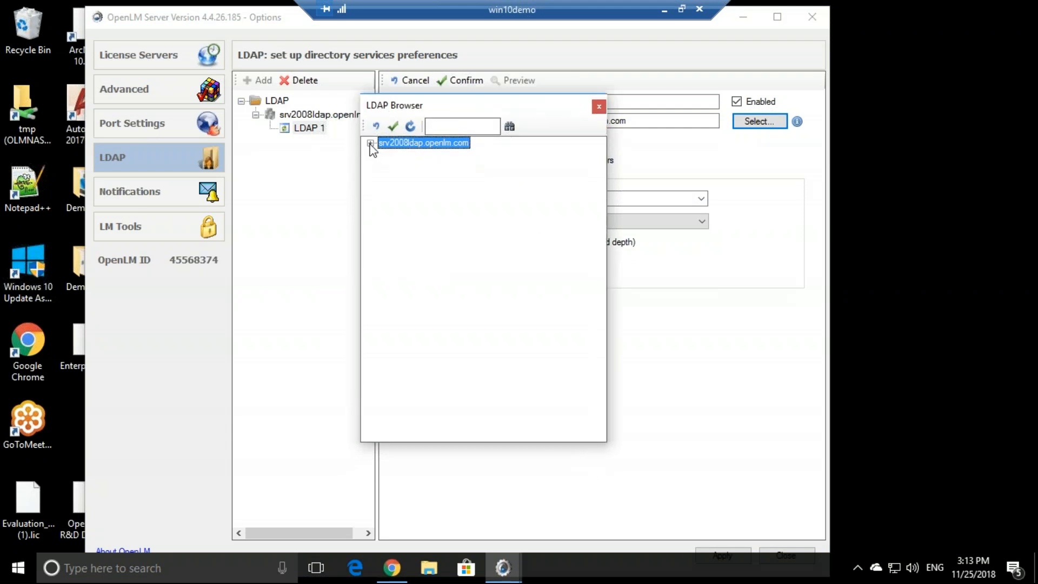
left_click(370, 144)
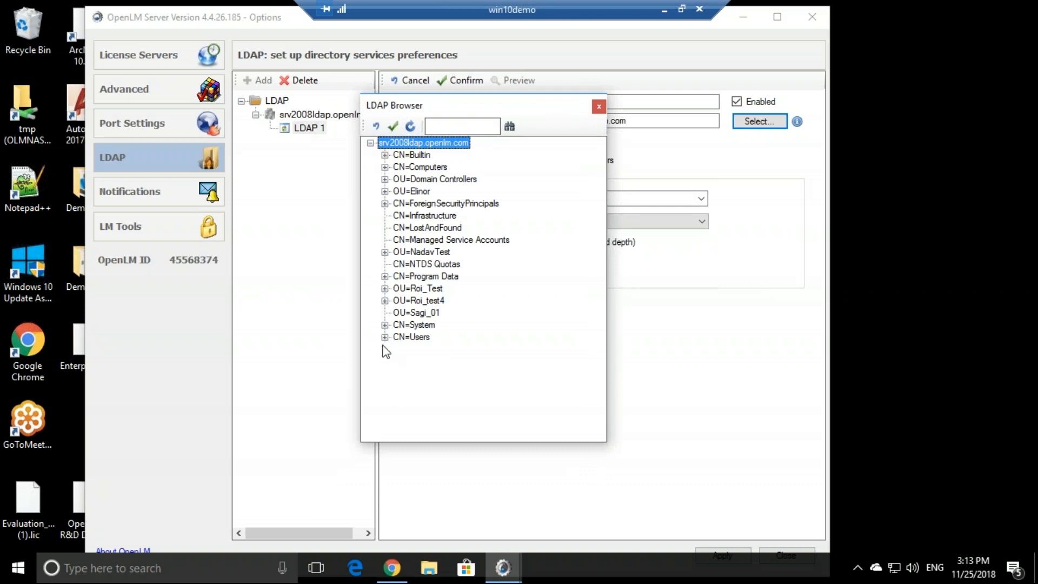
left_click(409, 339)
left_click(385, 338)
scroll(424, 325, "down", 2)
scroll(426, 335, "up", 4)
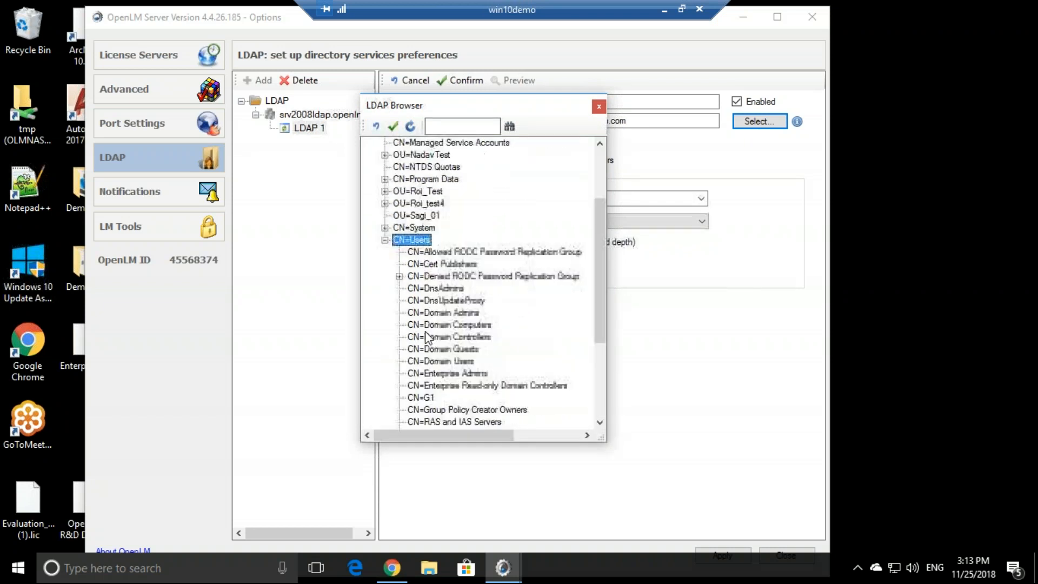
double_click(403, 242)
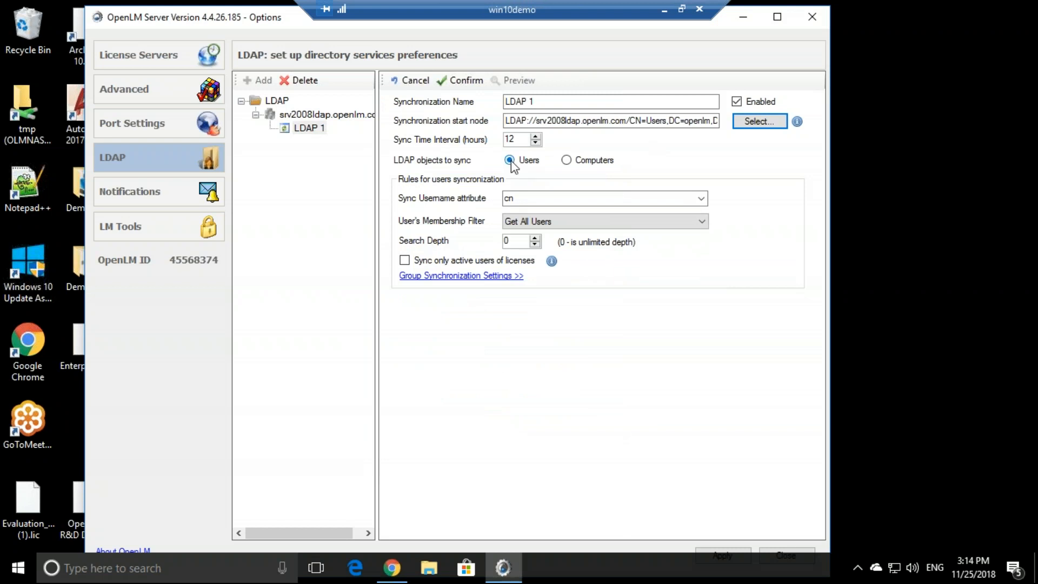
Step: Set the sync username attribute to userPrincipalName and the membership filter to Get Only Users Under OUs
left_click_drag(515, 138, 505, 138)
left_click(701, 198)
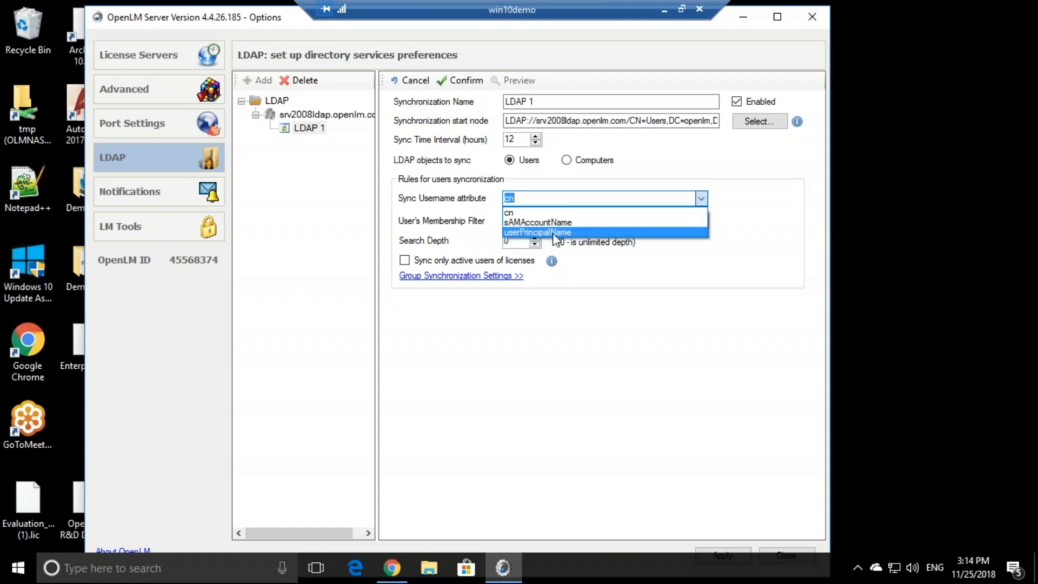
left_click(566, 233)
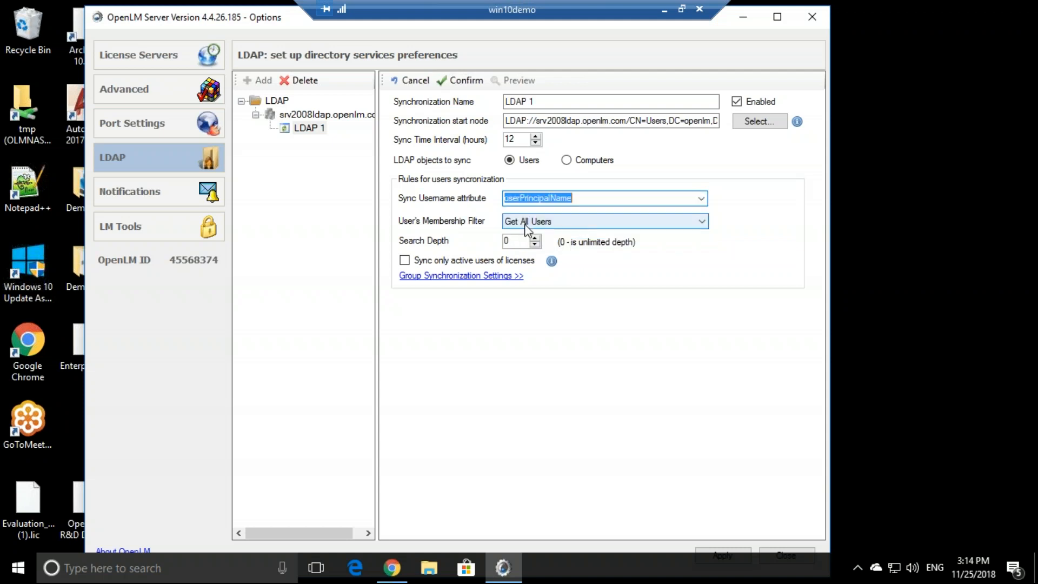
left_click(574, 226)
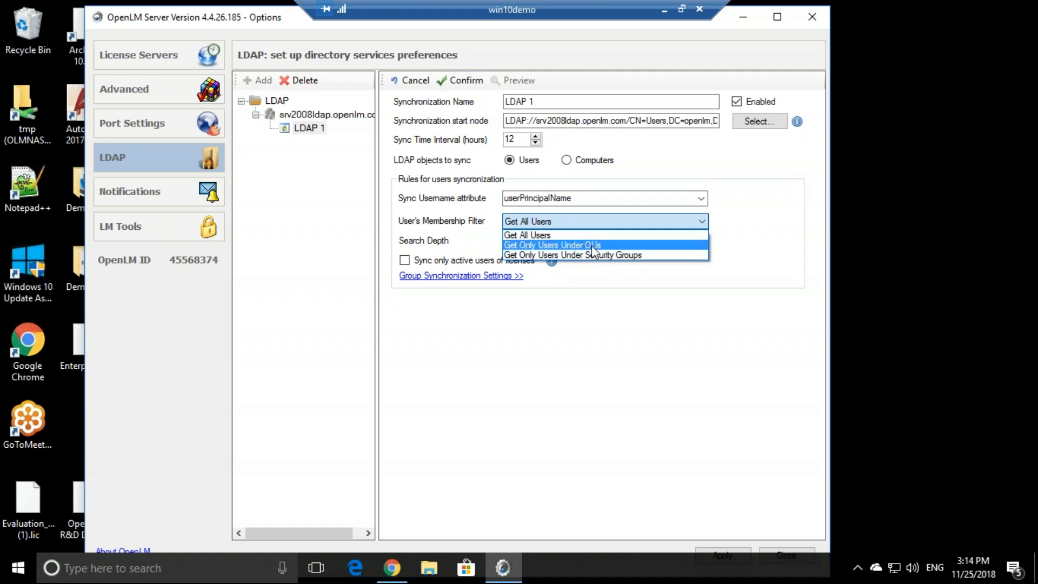
left_click(592, 245)
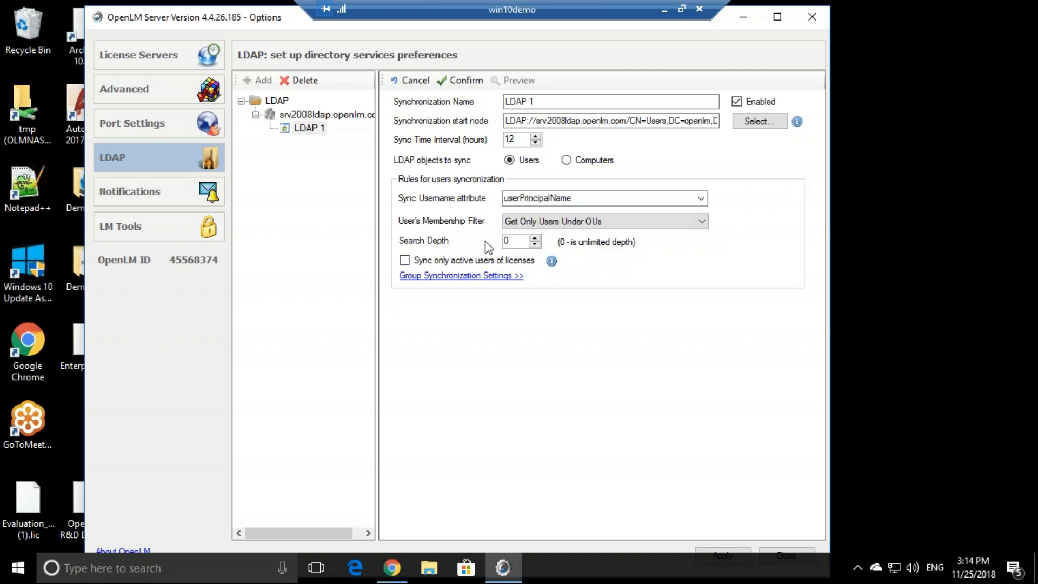
Step: In the group synchronization settings, enable Set Default Group and place all users in a Flat group named "China users"
left_click(469, 276)
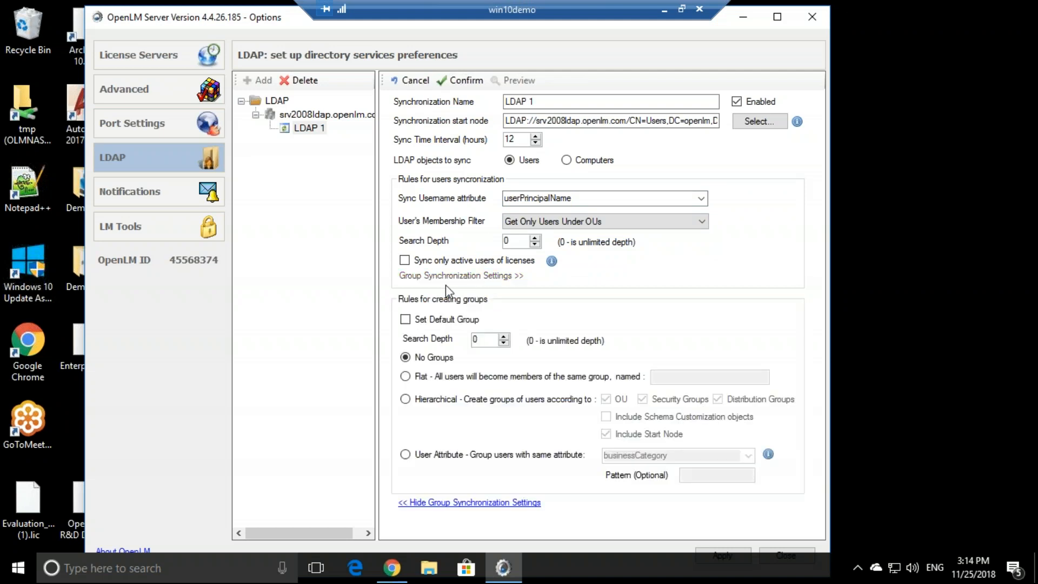
left_click(404, 260)
left_click(406, 322)
left_click(406, 376)
left_click(680, 374)
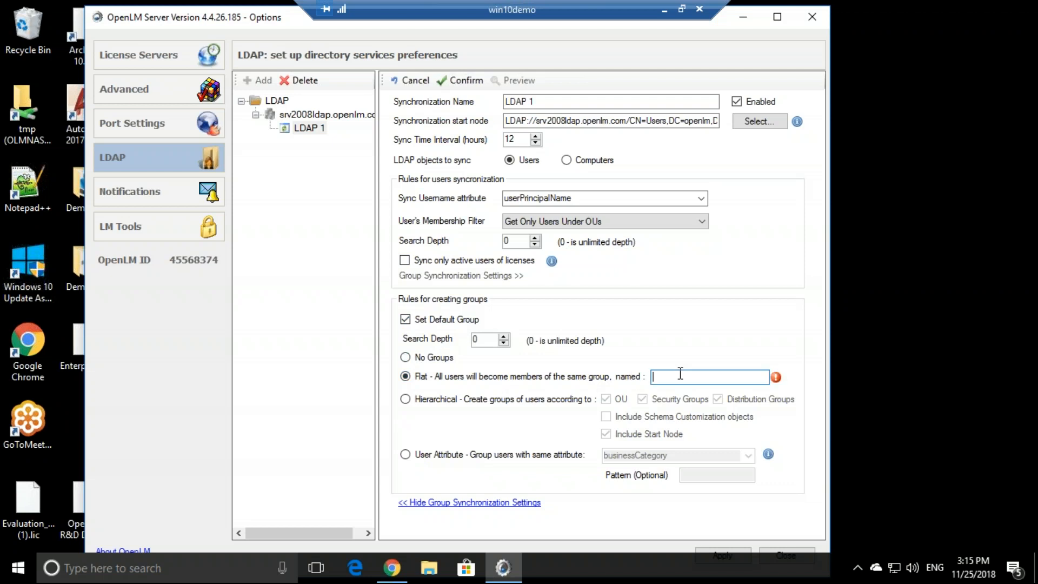
type("China users")
left_click_drag(675, 122, 735, 121)
left_click(679, 122)
left_click_drag(703, 377, 646, 377)
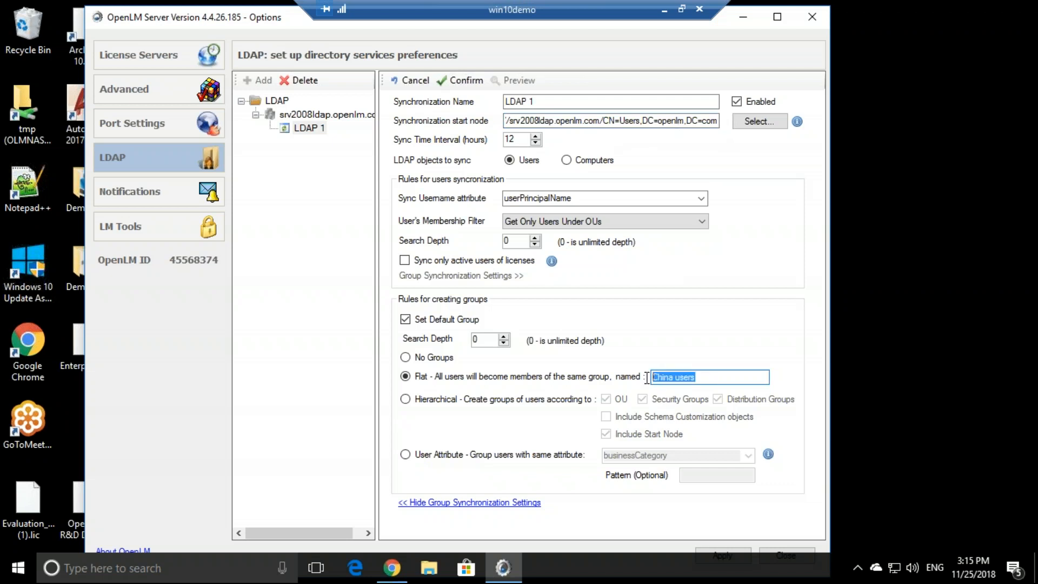
Step: Try the Hierarchical group creation rule and examine the start node path it relates to
left_click(406, 400)
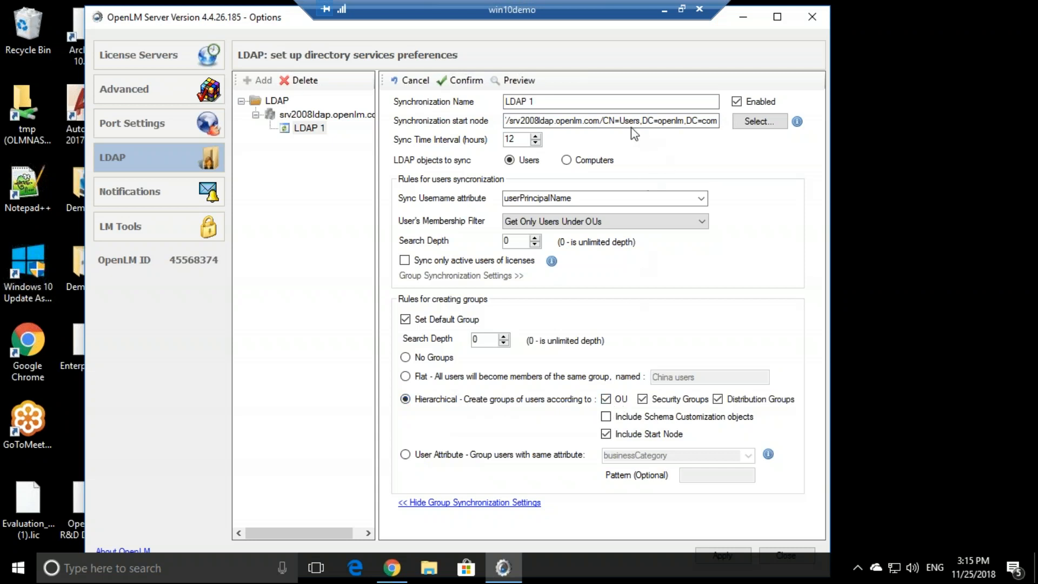
left_click_drag(619, 121, 640, 121)
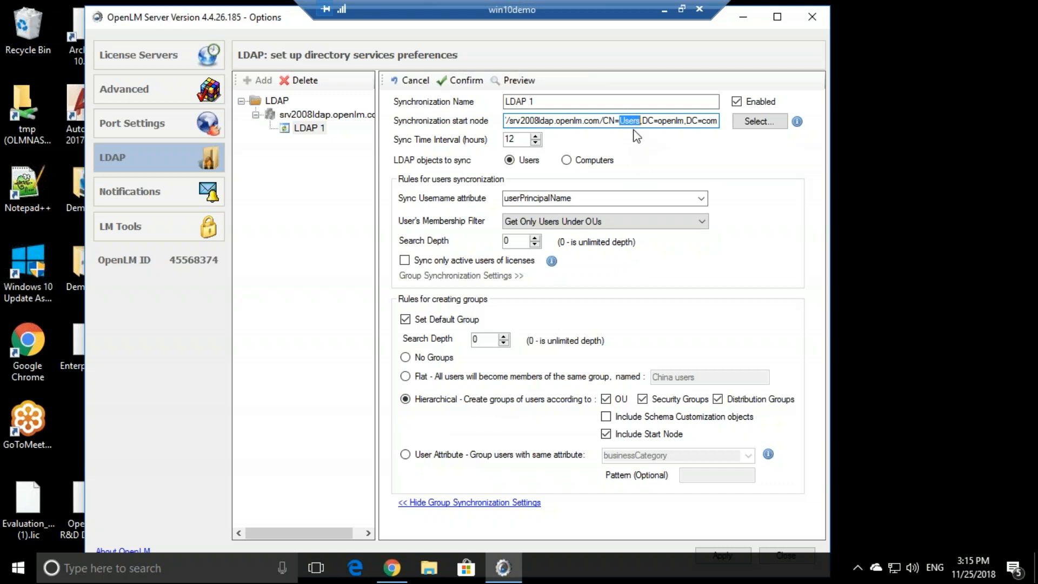
left_click_drag(657, 121, 682, 122)
left_click(669, 121)
Step: Try the User Attribute group creation rule with department as the grouping attribute
left_click(405, 454)
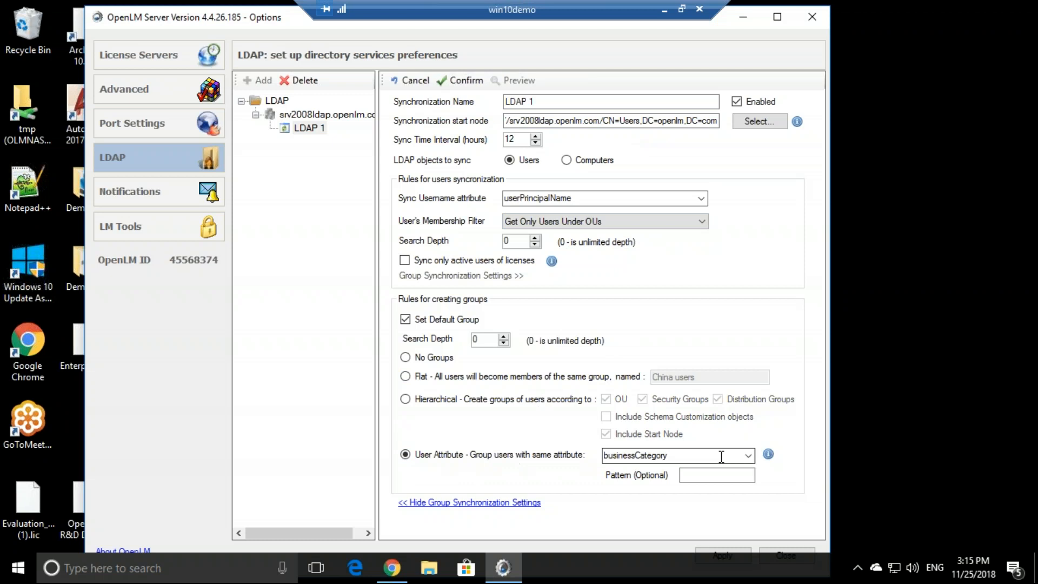
left_click(748, 455)
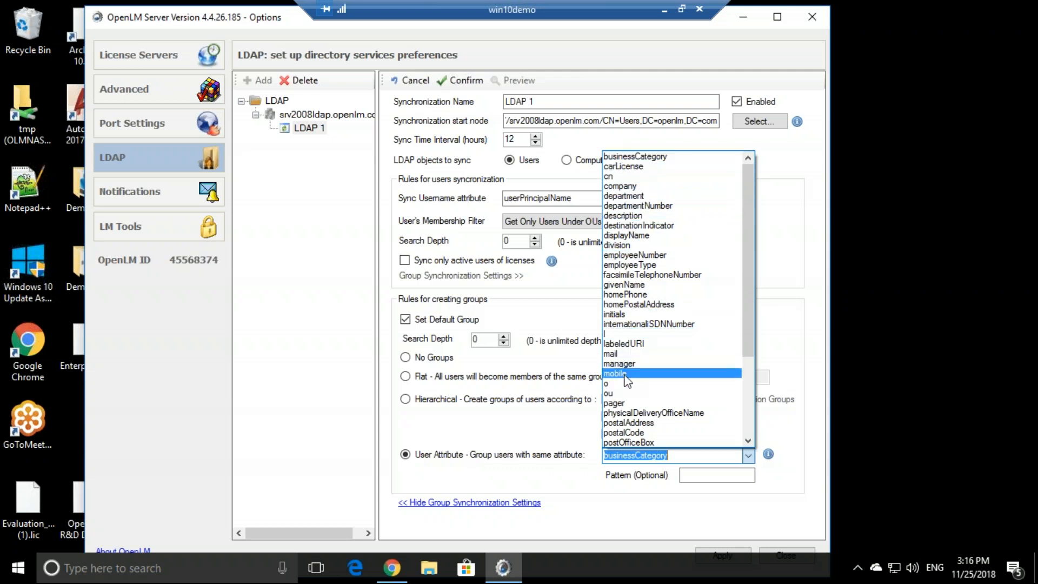
left_click(653, 197)
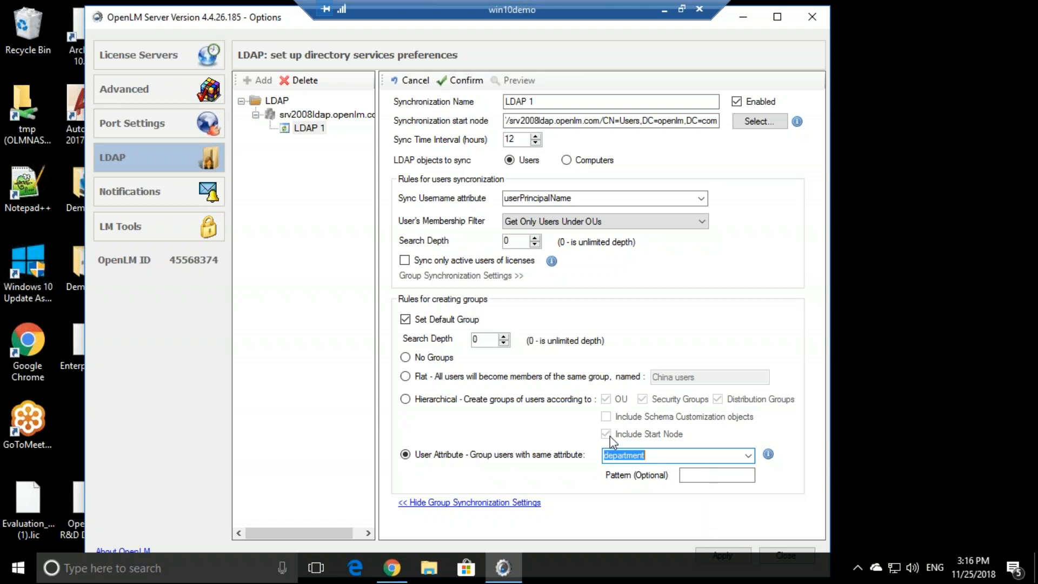
Step: Select the Flat group creation rule, apply the LDAP settings and restart the OpenLM Server service immediately
left_click(427, 377)
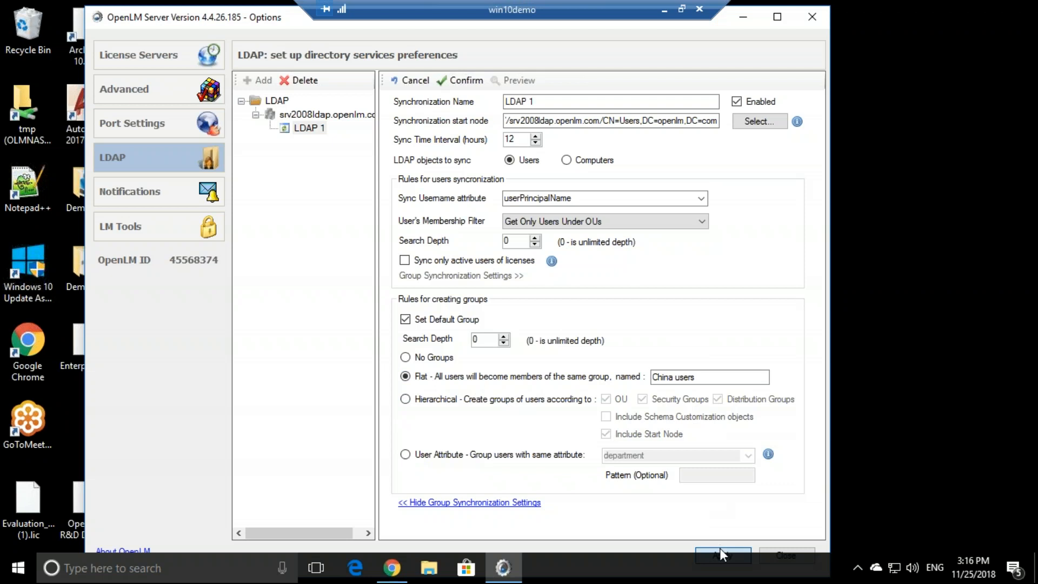
left_click(777, 17)
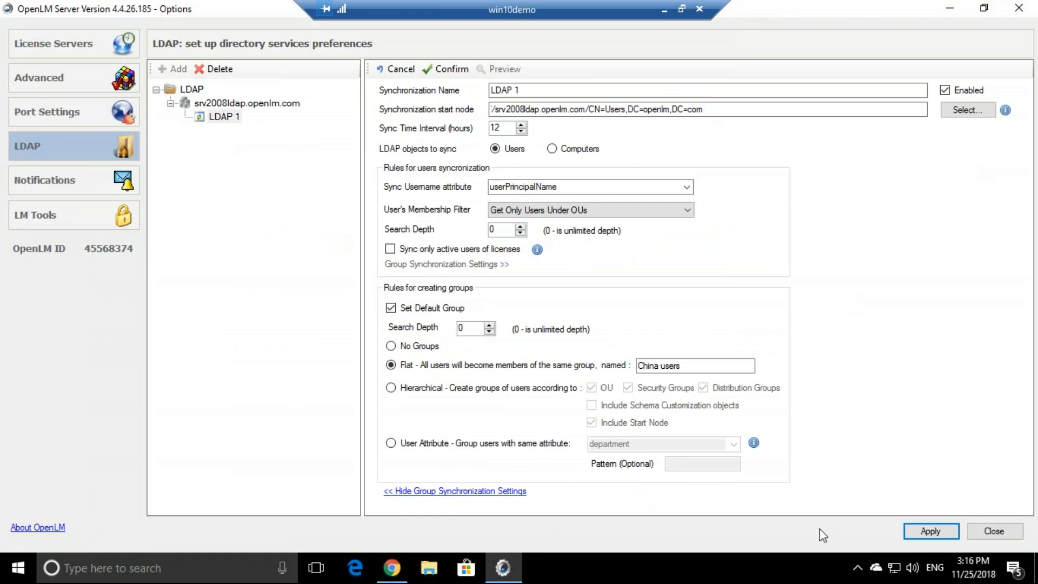
left_click(931, 531)
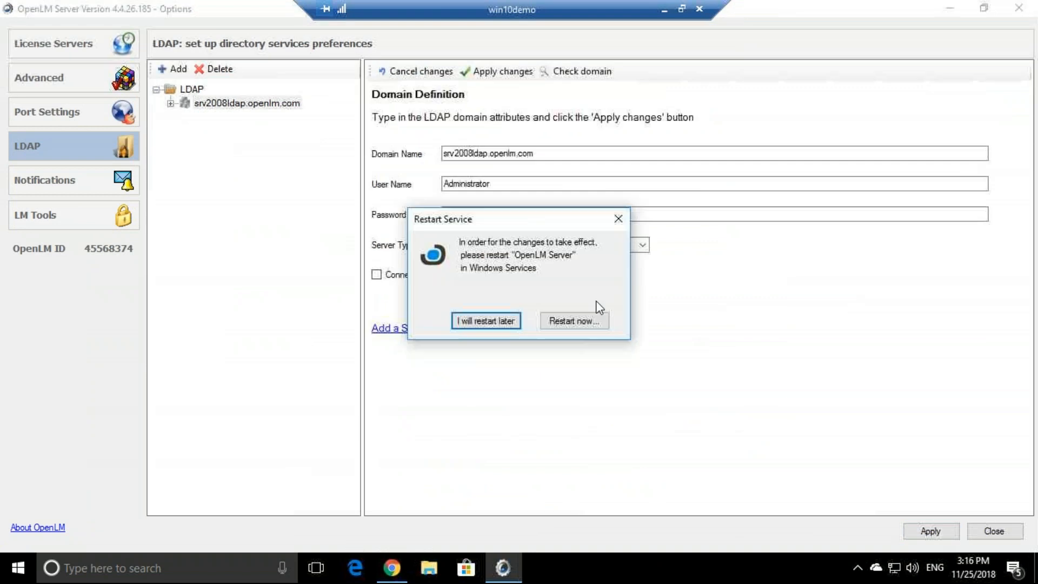
left_click(575, 321)
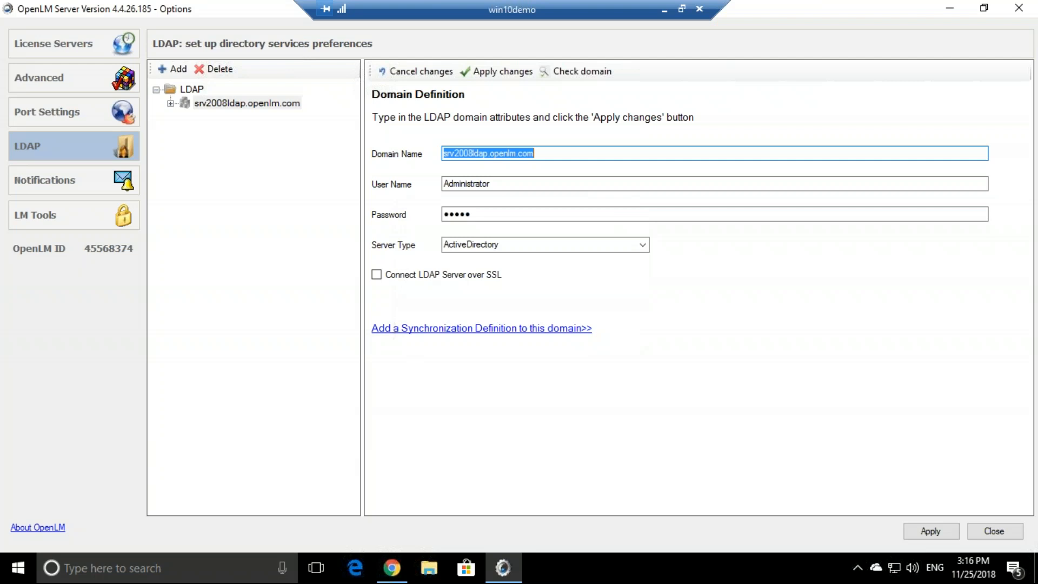
Step: Switch to Chrome, reload the OpenLM User Interface and close its Alerts and Feature Usage Status windows
left_click(392, 572)
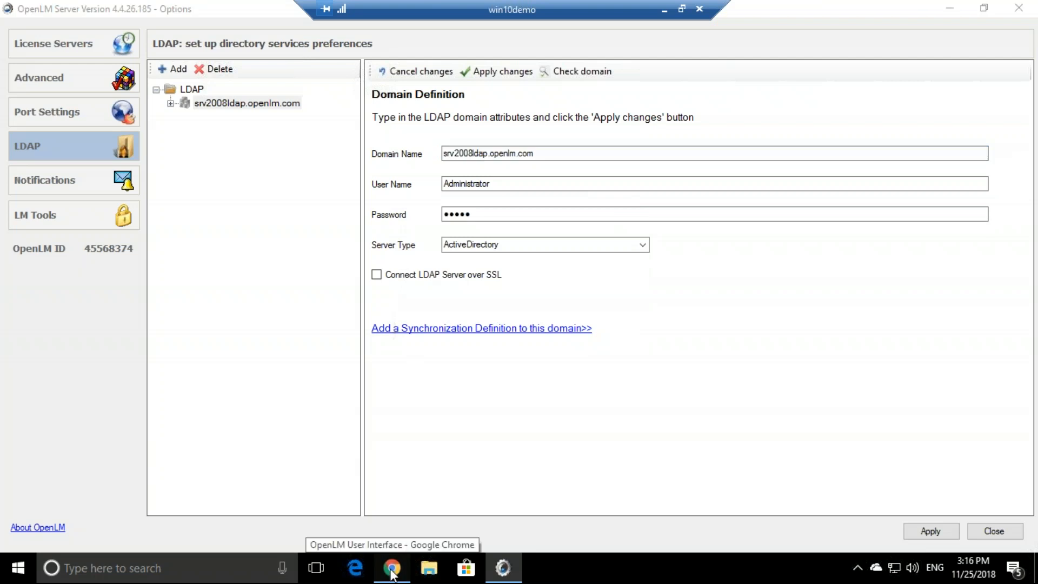
left_click(393, 572)
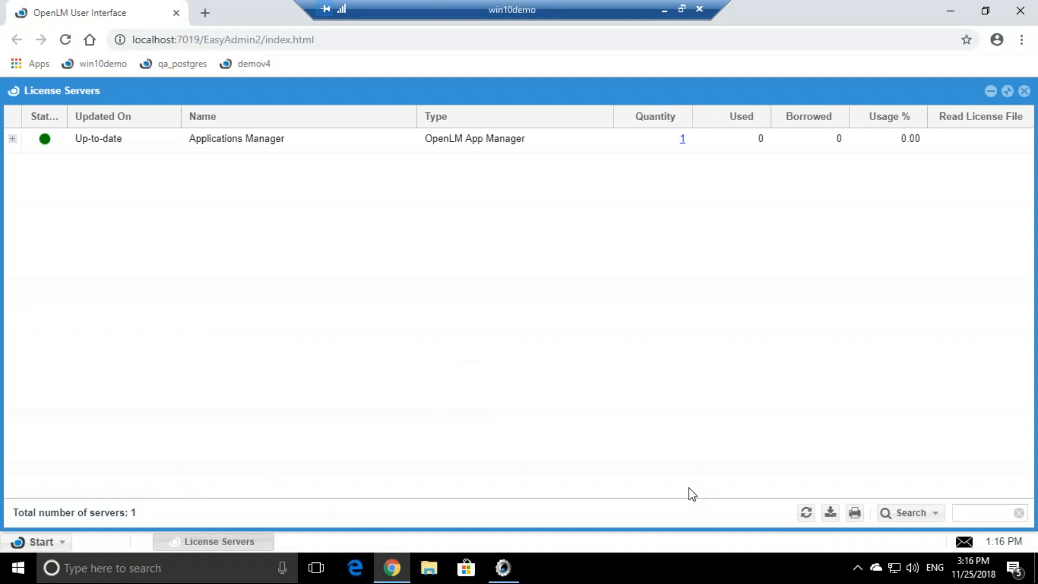
left_click(65, 39)
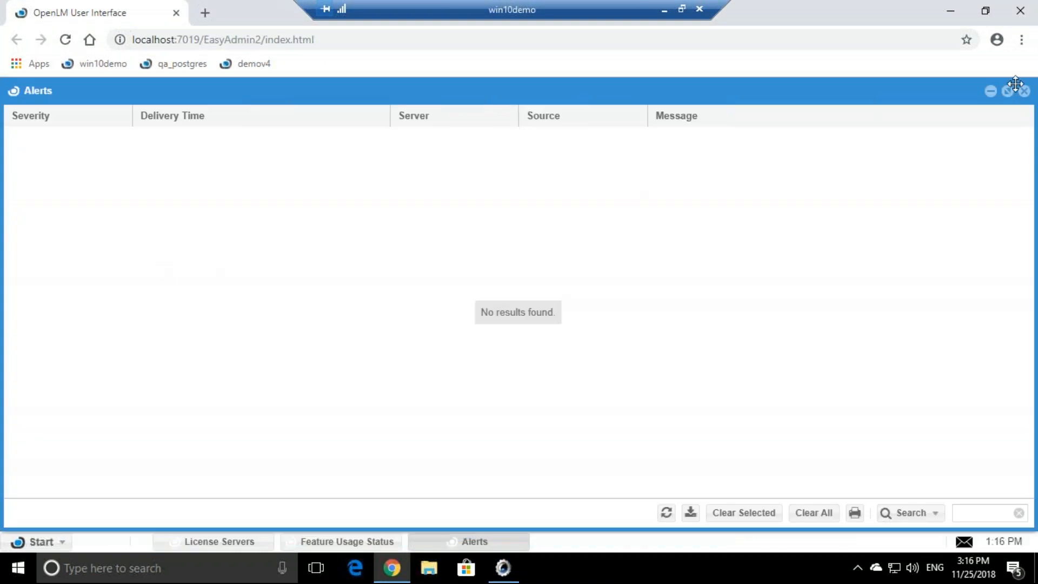
left_click(1024, 90)
left_click(1025, 92)
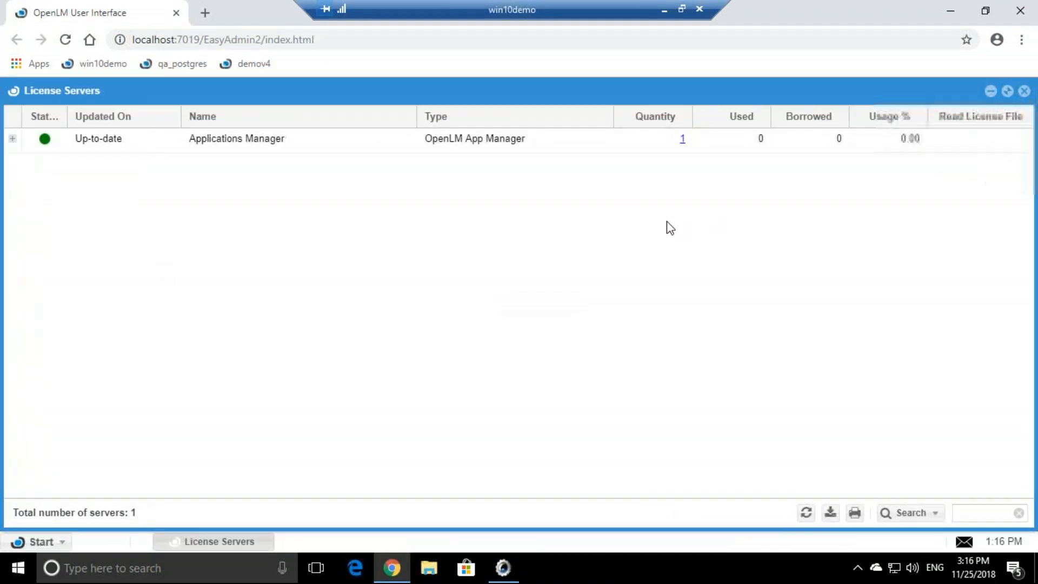
Step: Open the Administration window of the OpenLM User Interface
left_click(53, 543)
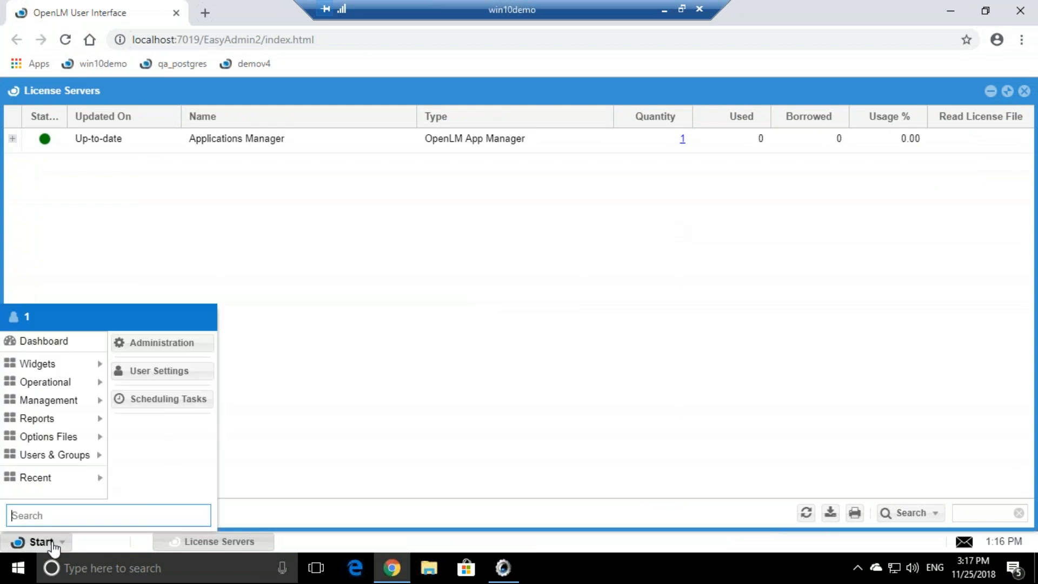
left_click(201, 346)
right_click(201, 347)
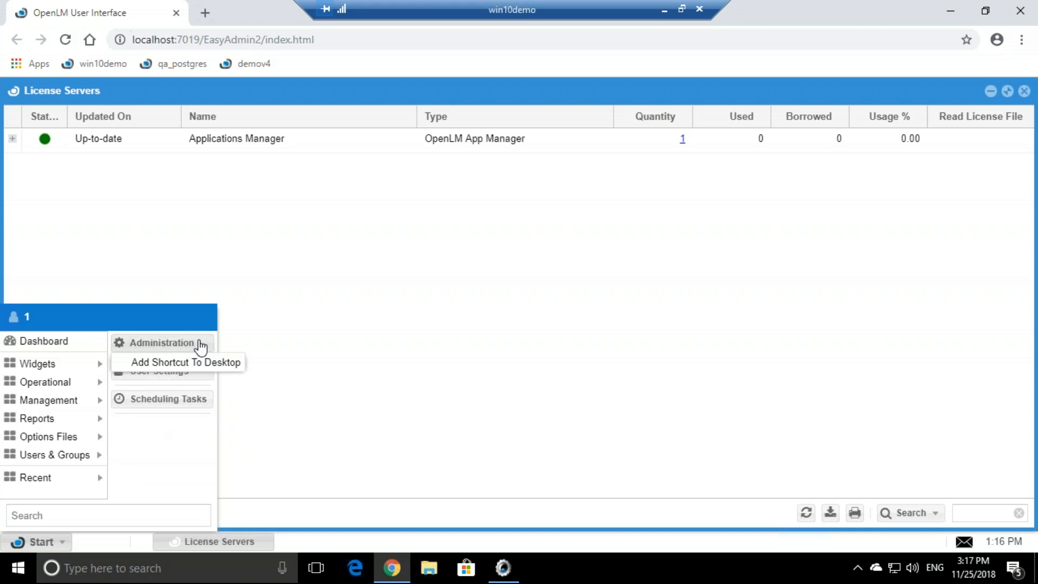
left_click(202, 345)
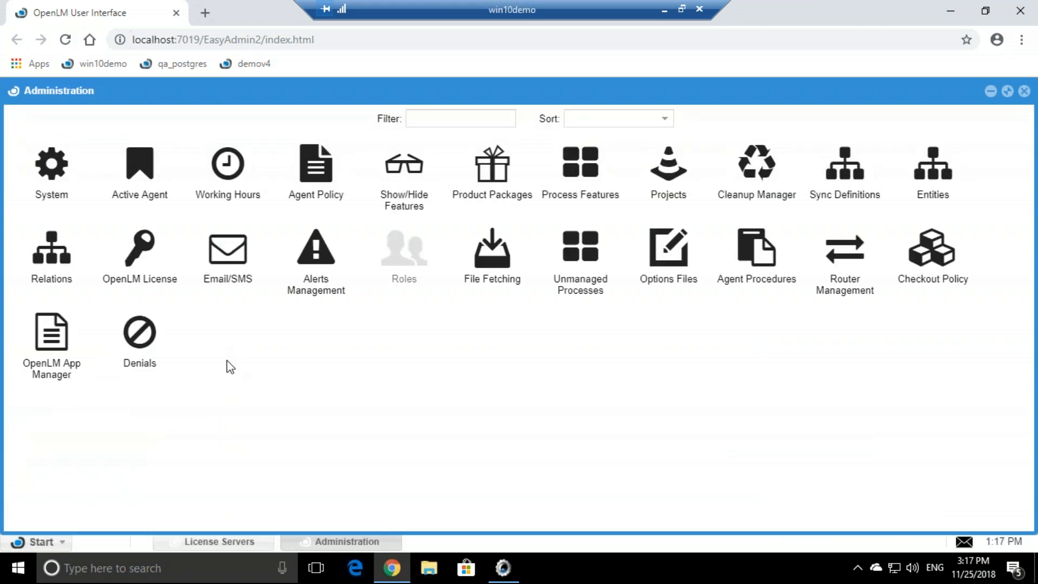
Step: Open the LDAP sync definitions, start an immediate synchronization of LDAP 1 and refresh the list
left_click(857, 192)
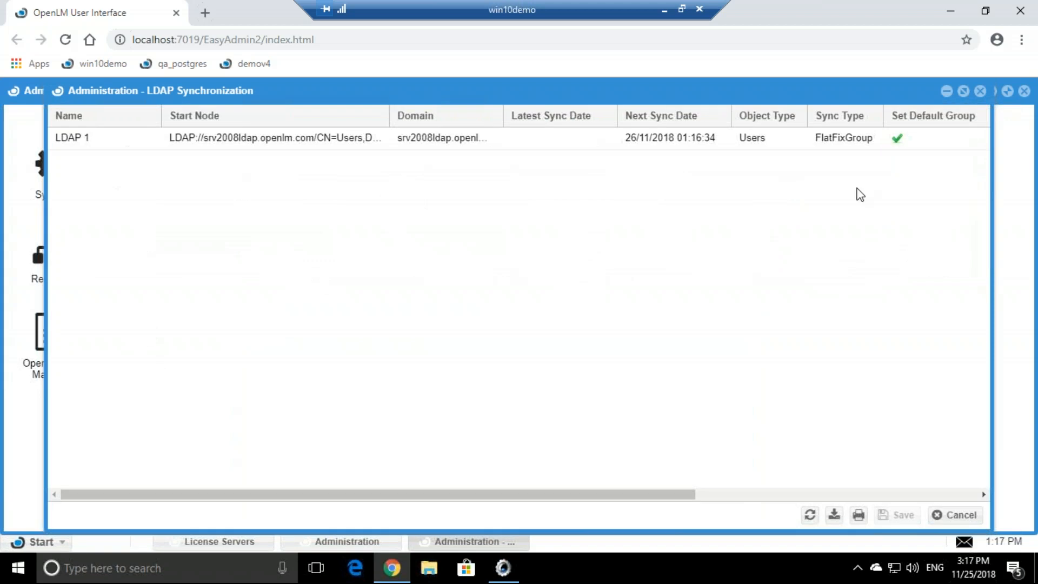
left_click_drag(708, 491, 983, 473)
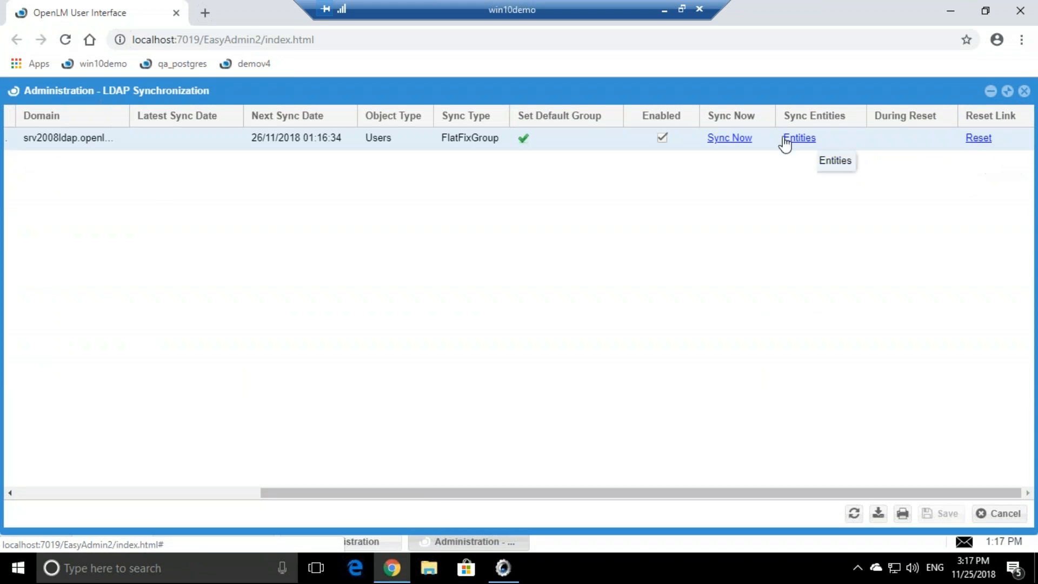
left_click(720, 142)
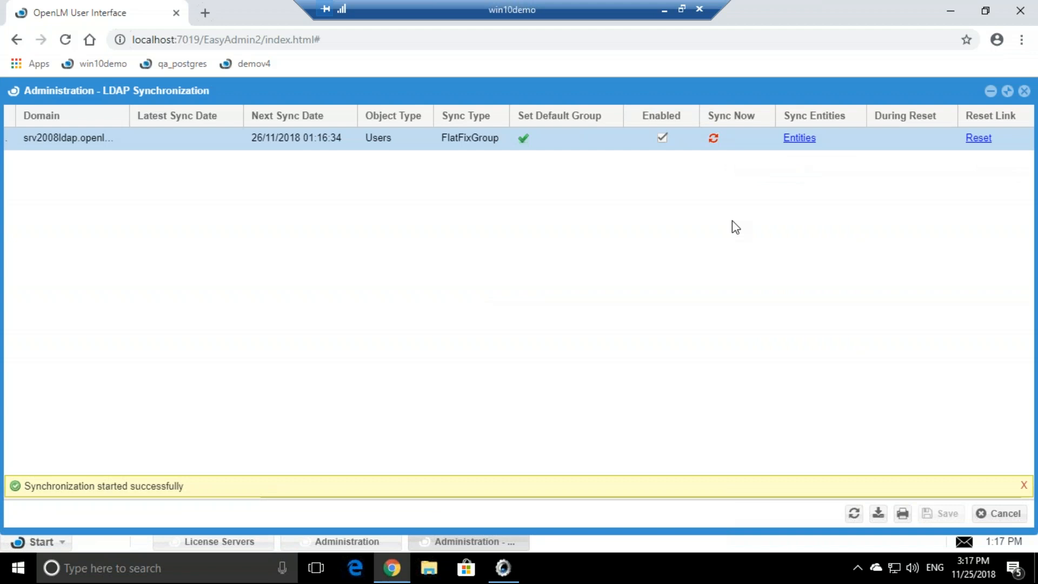
left_click(853, 514)
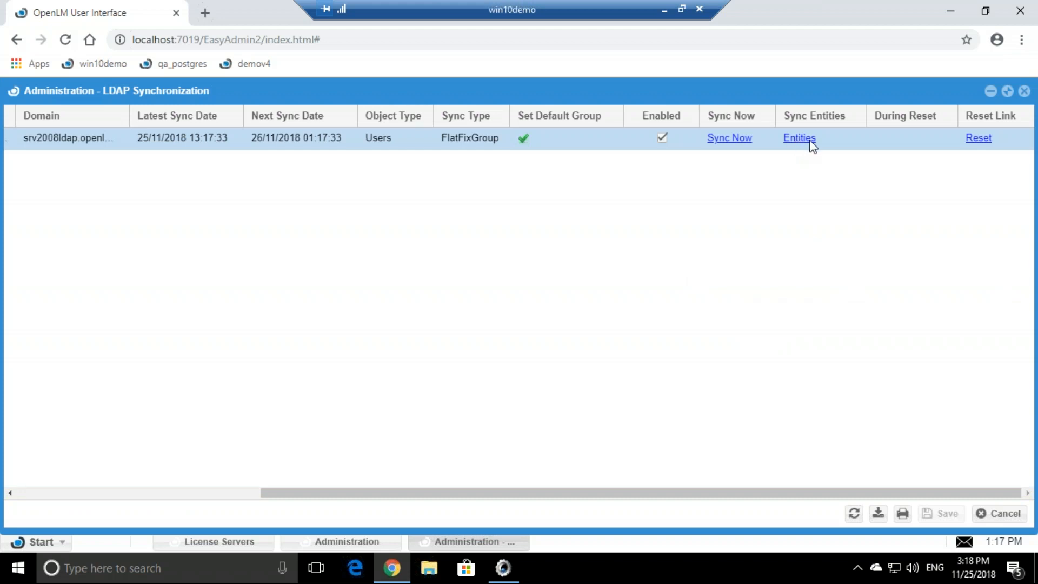
Step: In the LDAP Entities list, mark all user entities without a name as ignored and save
left_click(307, 543)
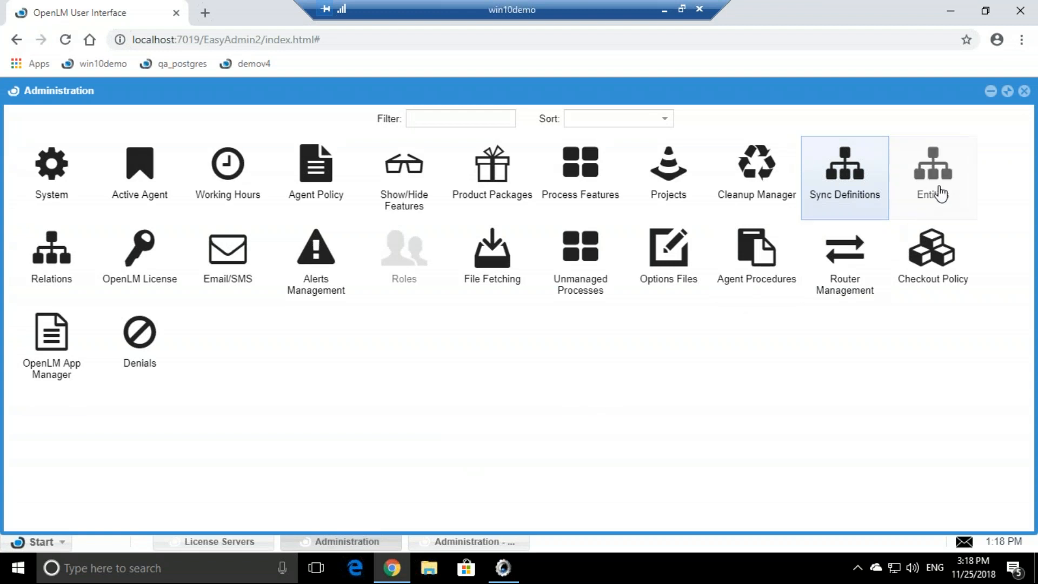
left_click(940, 194)
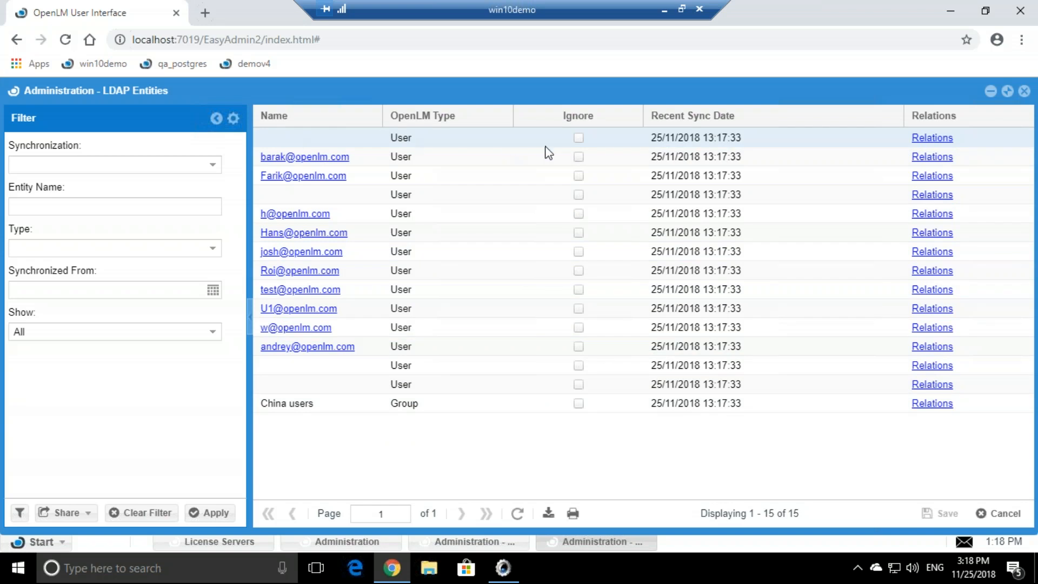
left_click(578, 137)
left_click(579, 176)
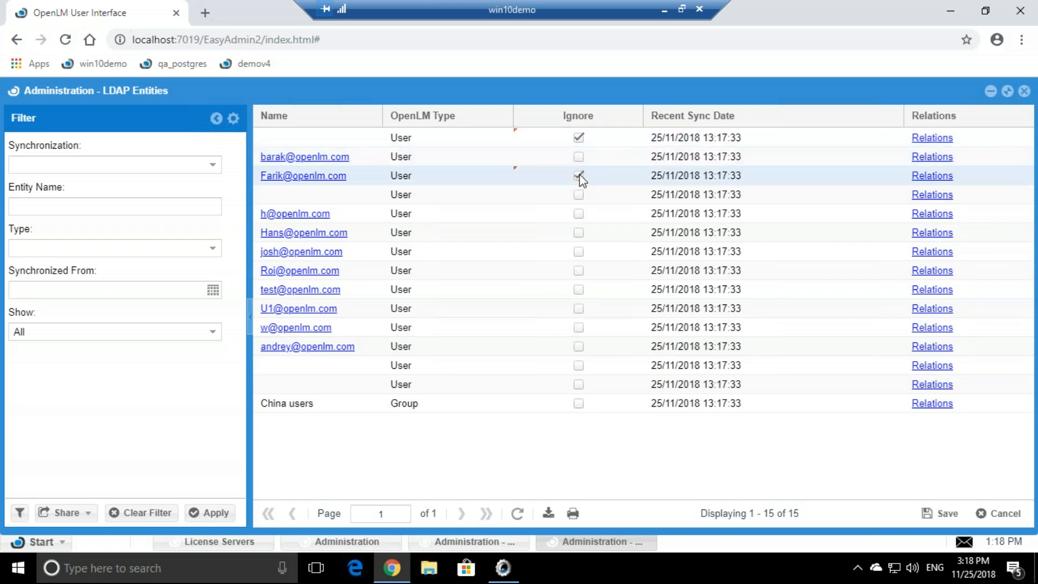
left_click(579, 177)
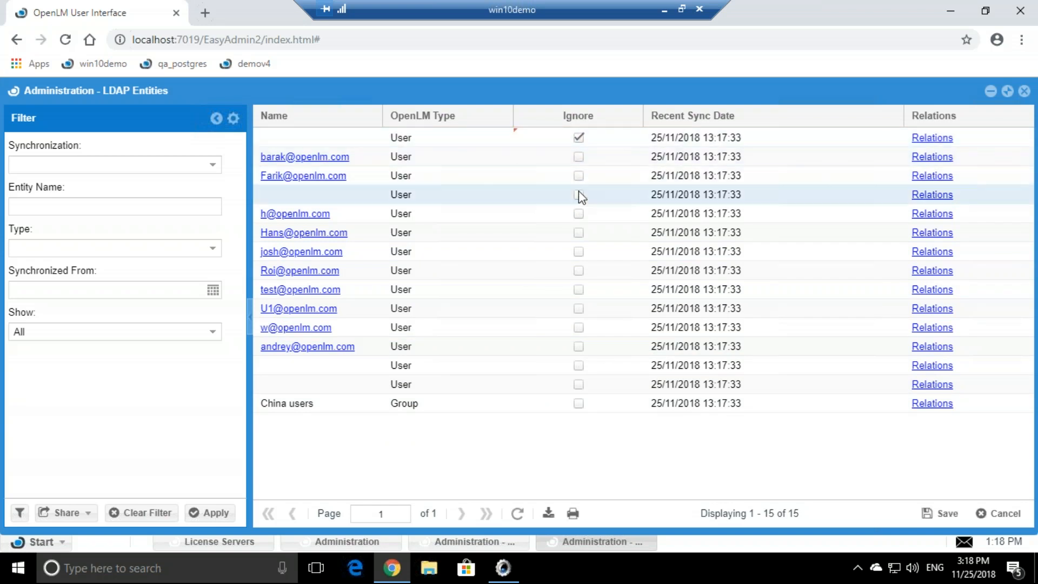
left_click(579, 366)
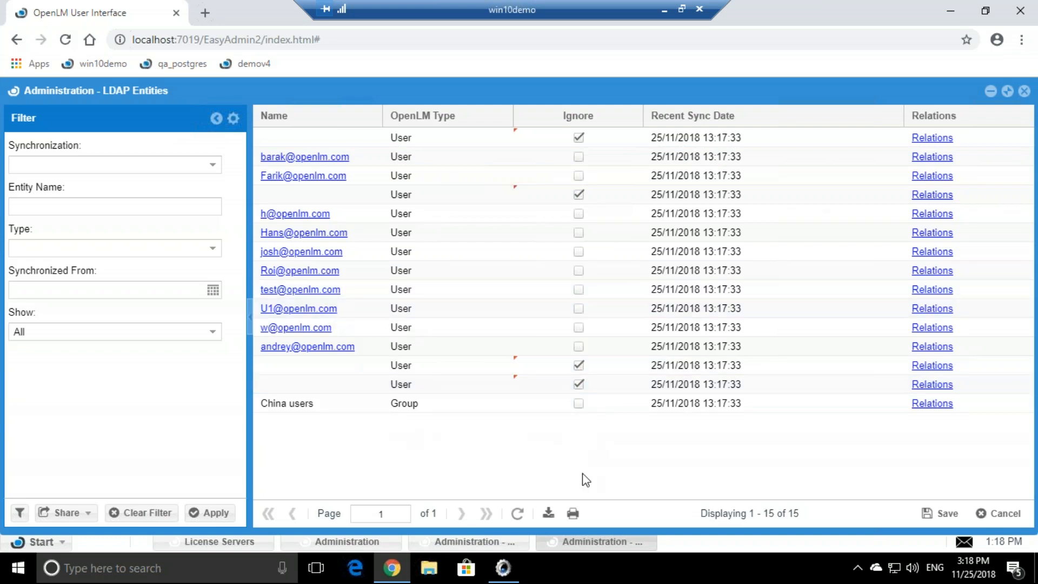
left_click(944, 513)
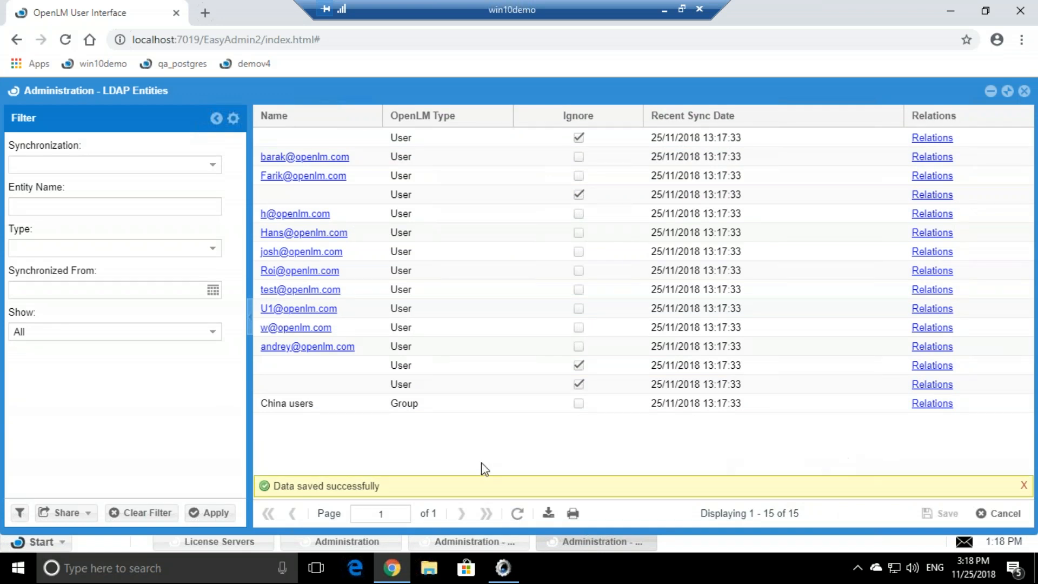
Step: Open the Users window and look through the list of synchronized users
left_click(41, 542)
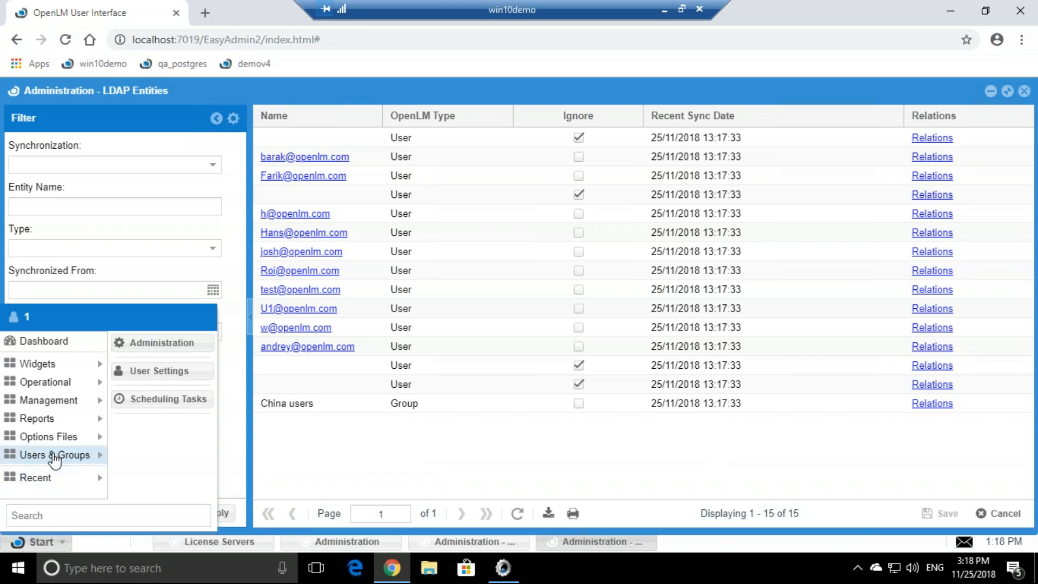
mouse_move(55, 457)
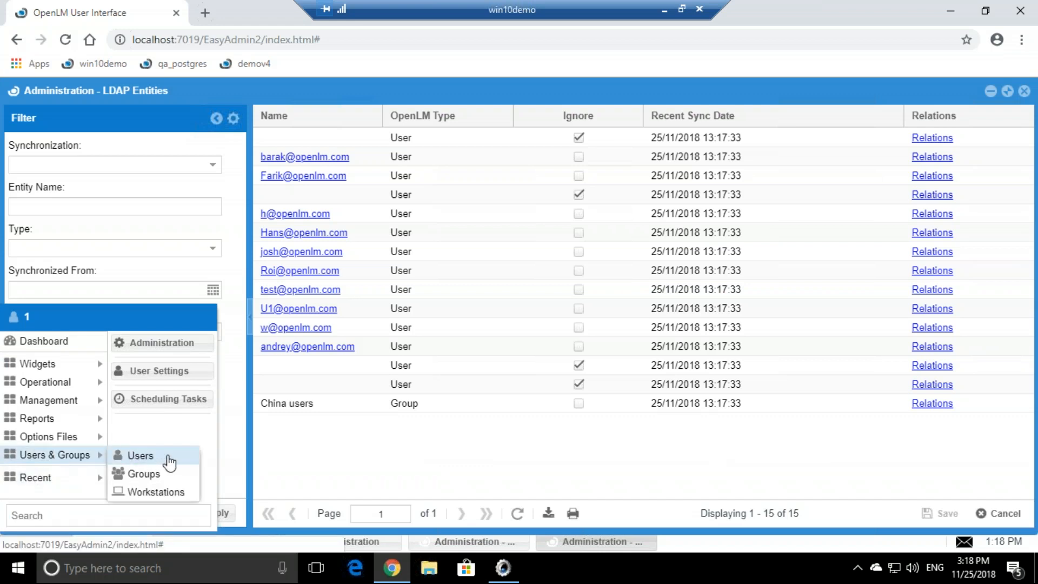
left_click(141, 456)
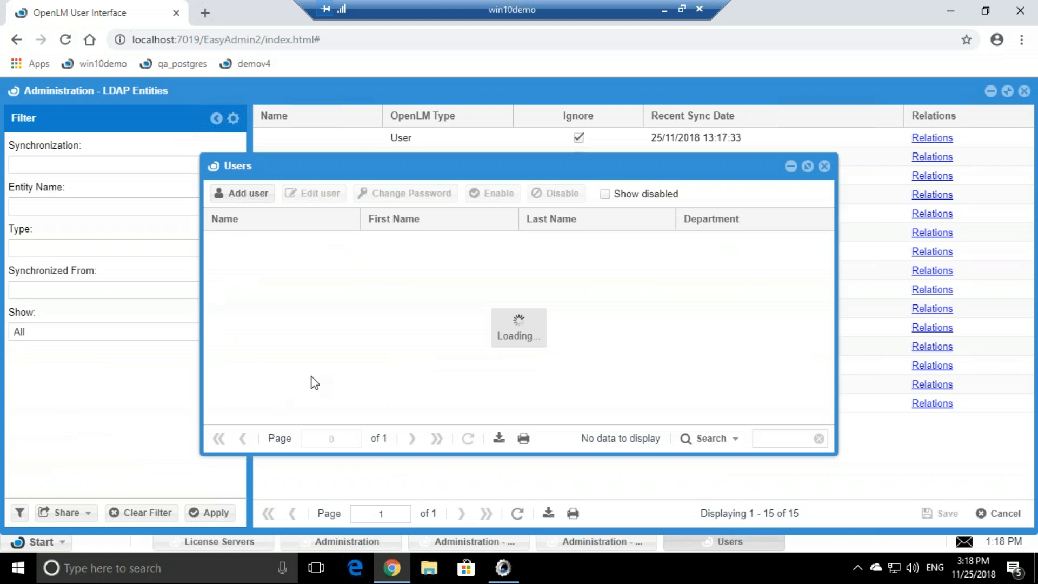
scroll(324, 324, "down", 3)
scroll(300, 397, "up", 3)
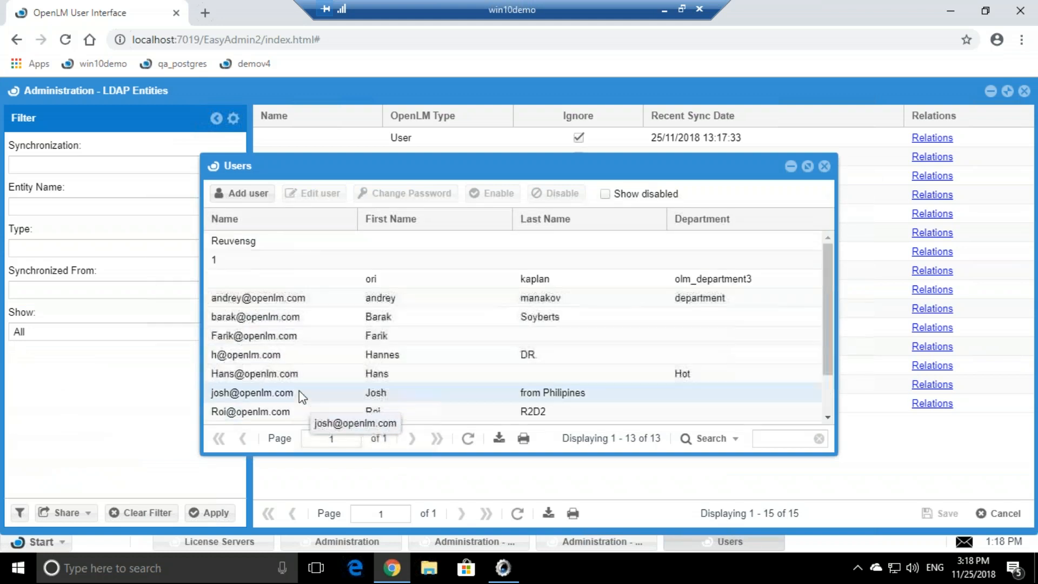
scroll(300, 366, "down", 2)
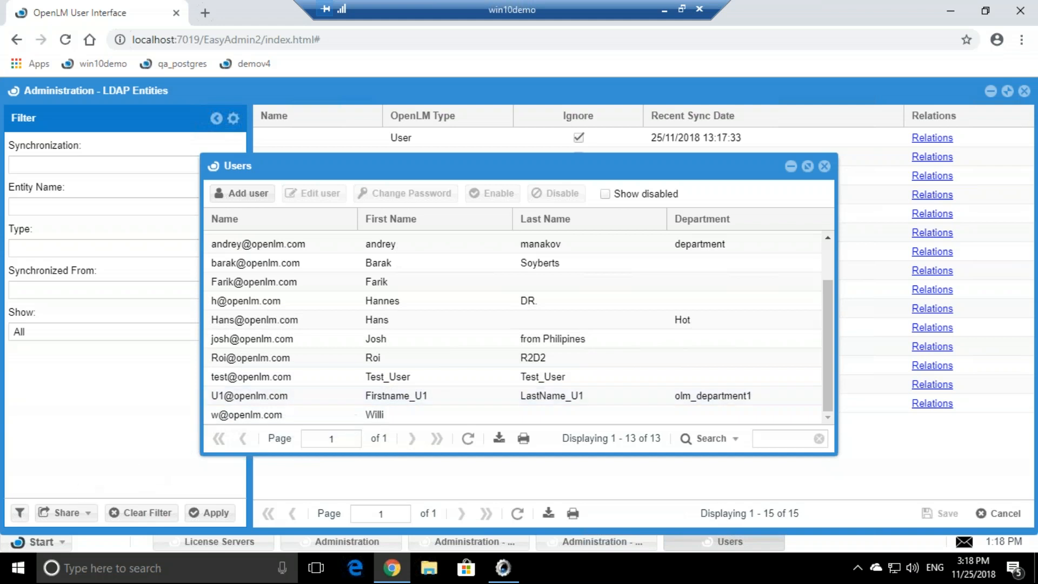
Step: Open the Groups window and examine the members of the China users group
left_click(35, 542)
mouse_move(62, 456)
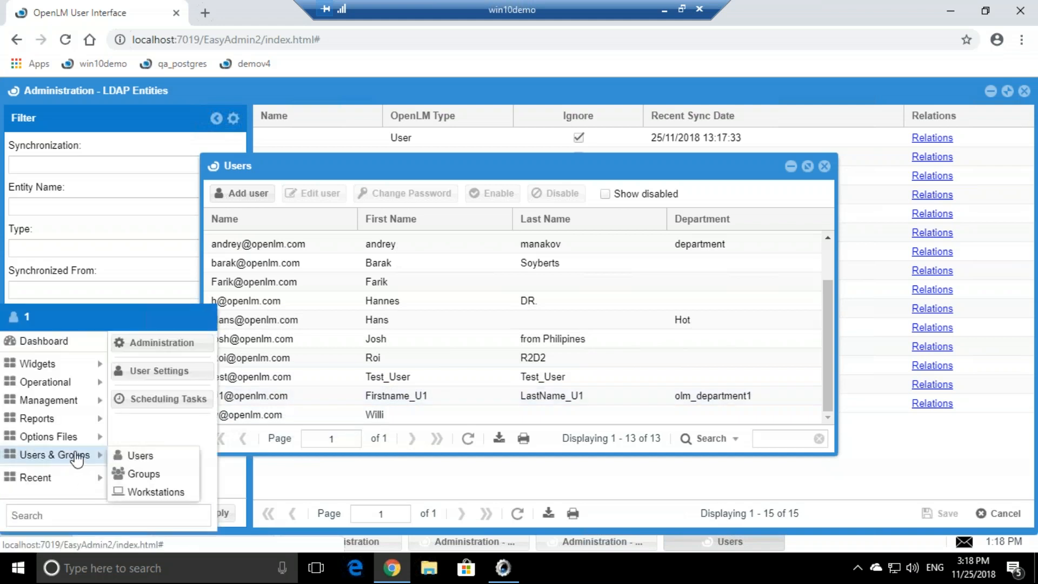
left_click(179, 478)
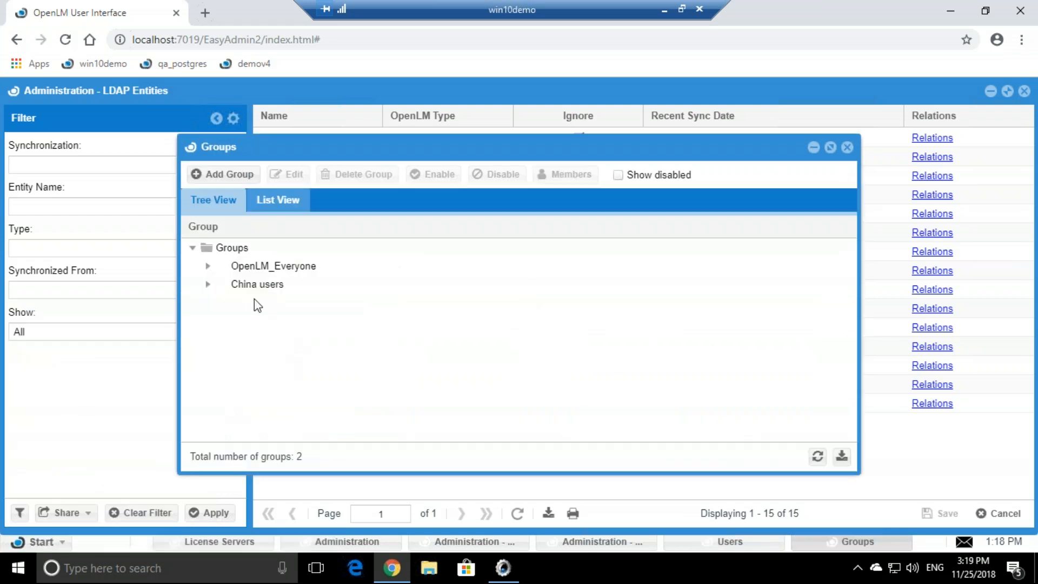
left_click(208, 284)
left_click(247, 285)
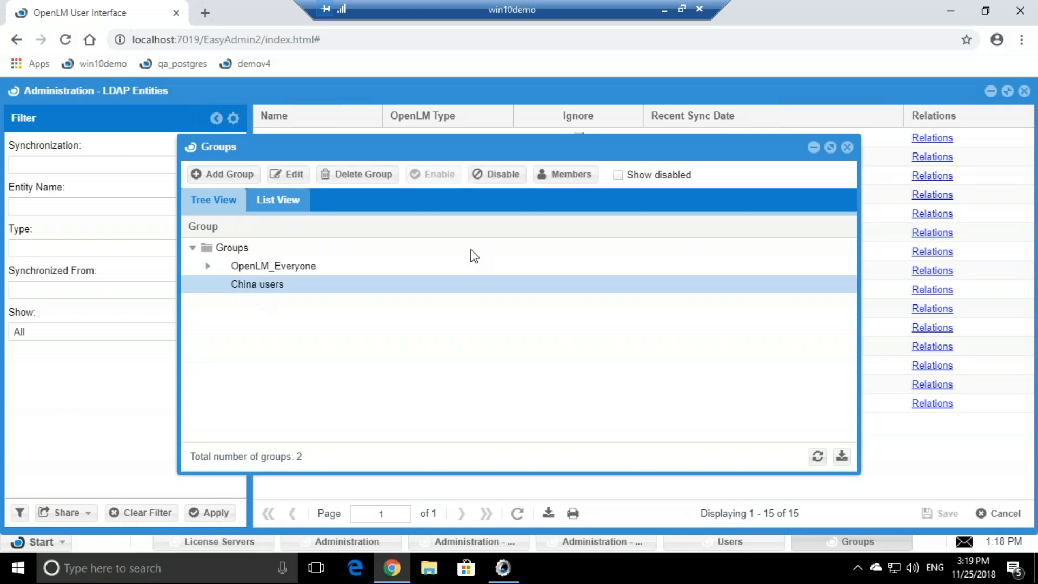
left_click(558, 178)
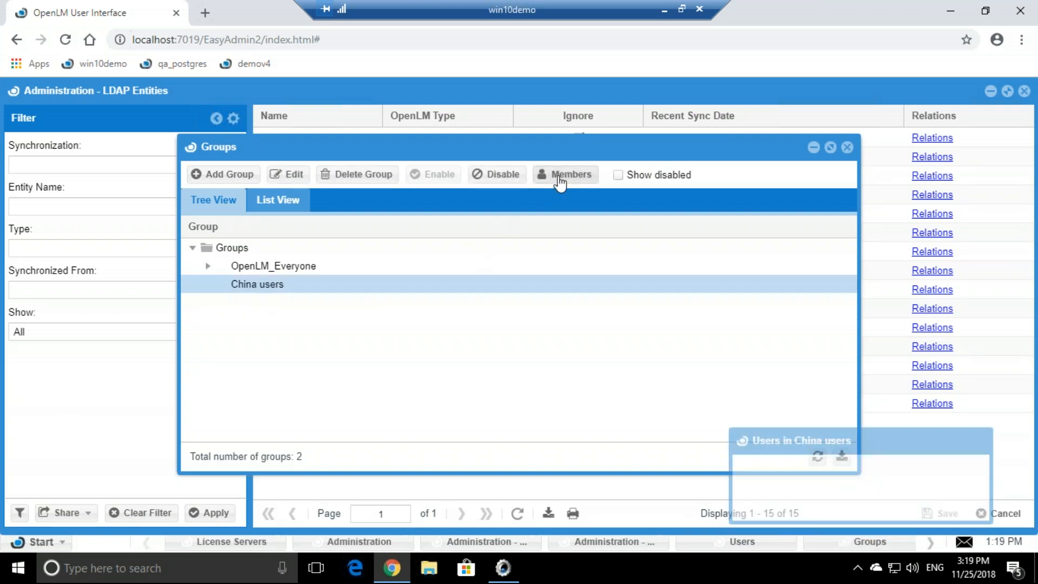
left_click_drag(524, 174, 723, 168)
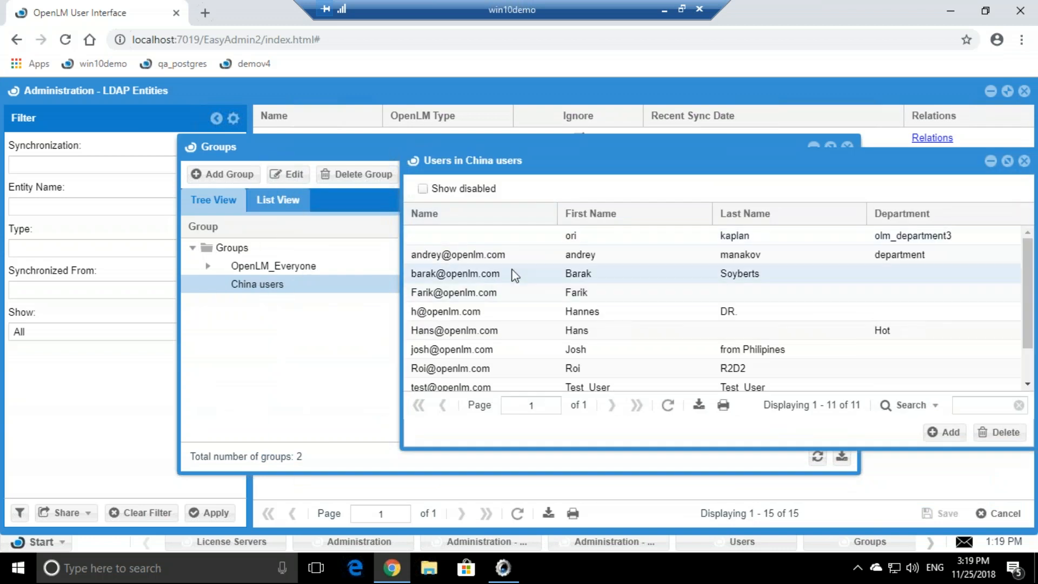
scroll(510, 324, "down", 2)
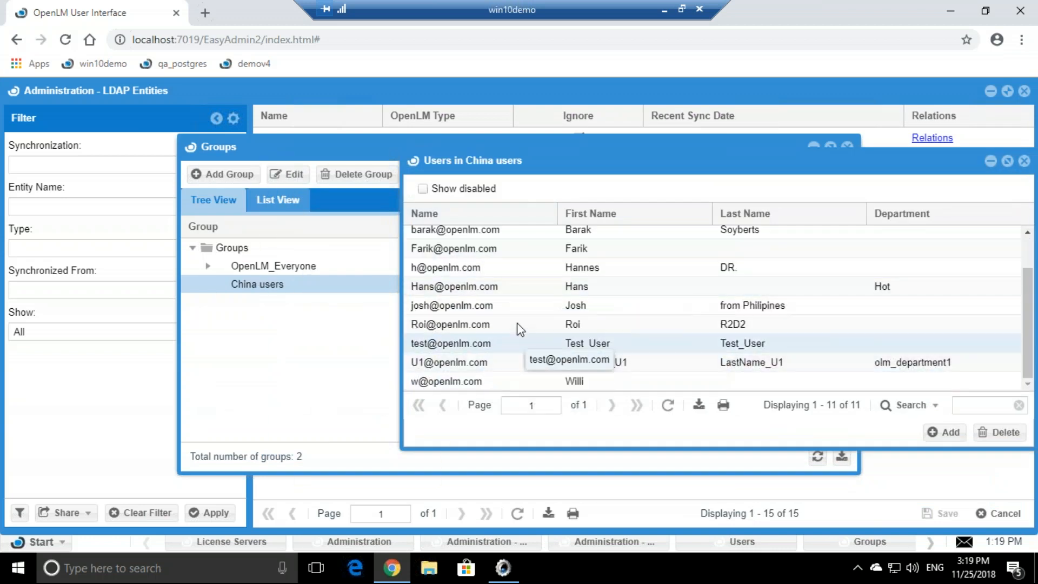
scroll(518, 322, "up", 1)
left_click_drag(524, 165, 383, 172)
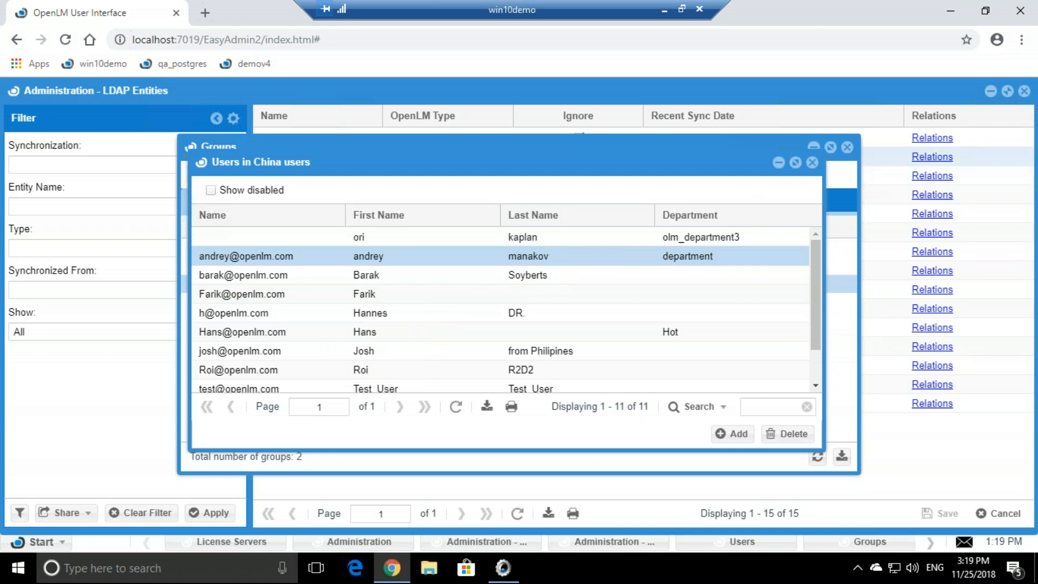
Step: Switch to the OpenLM Server configuration and add a new synchronization definition under the srv2008ldap.openlm.com domain
left_click(501, 568)
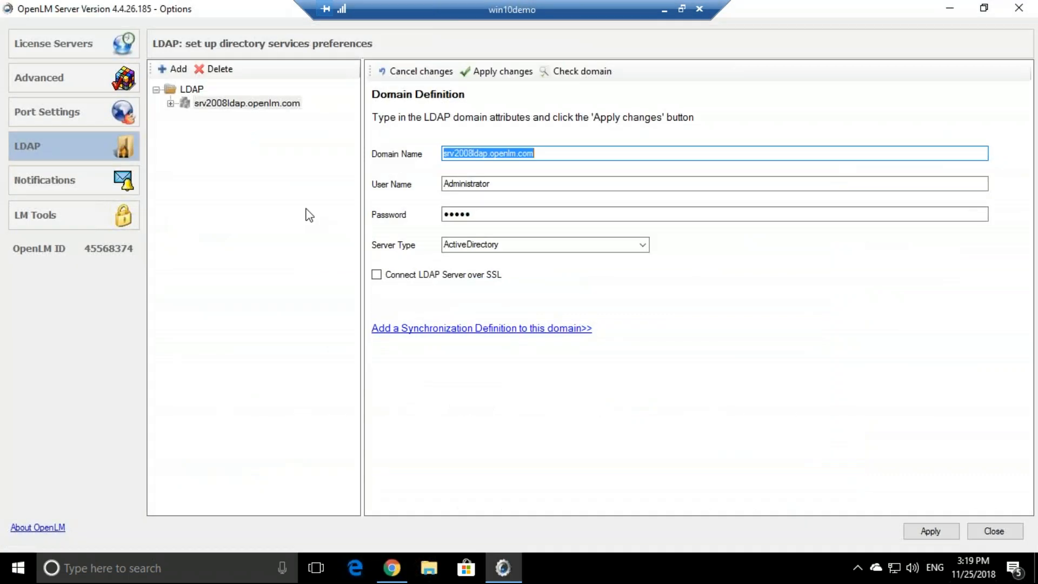
left_click(205, 109)
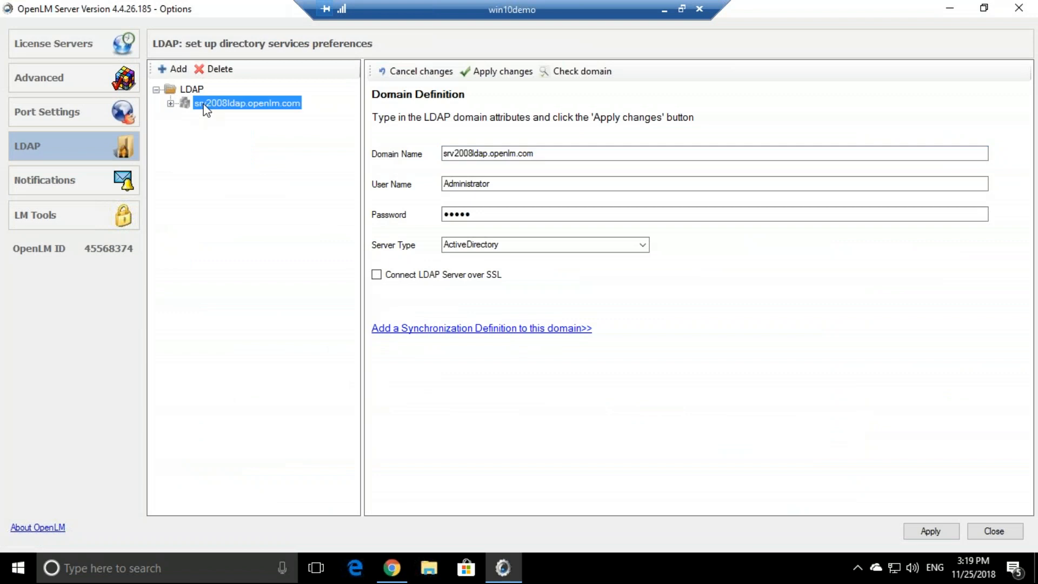
left_click(170, 103)
left_click(206, 116)
left_click(212, 103)
left_click(174, 69)
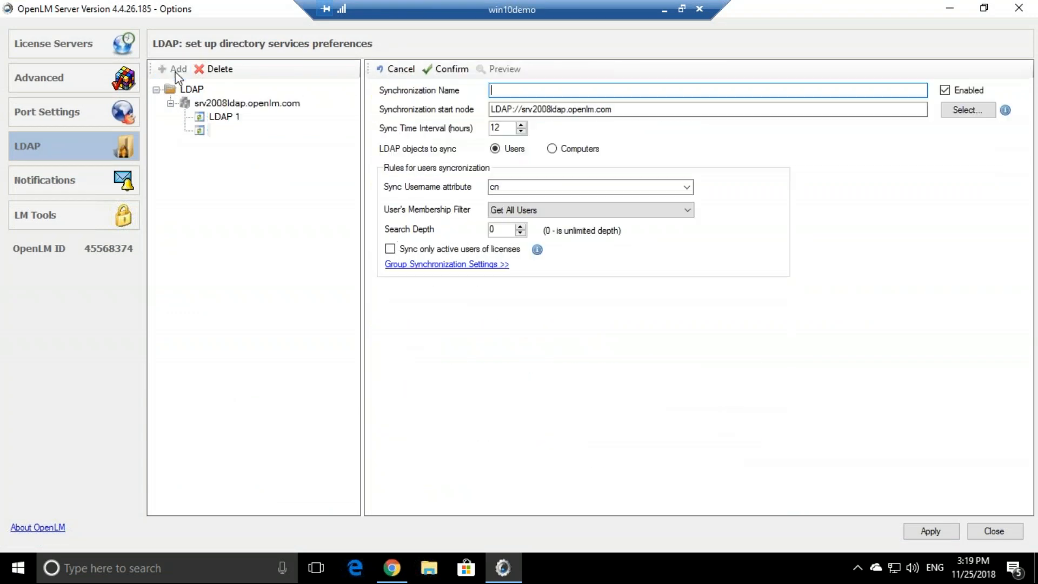